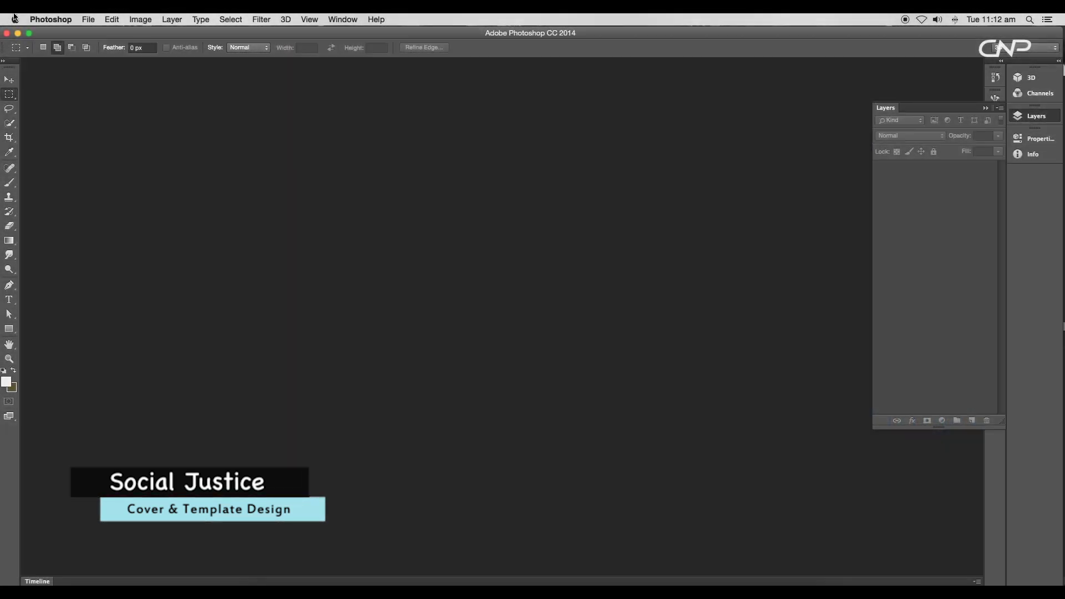
# Step: Start a new document measured in inches, 8 inches wide and 11 inches high
pyautogui.click(88, 19)
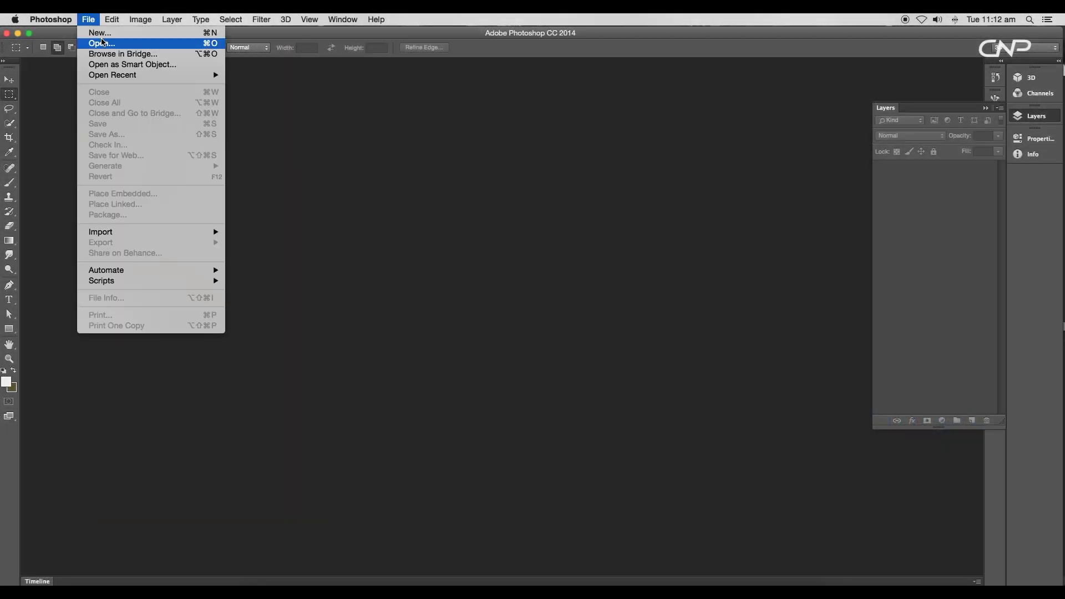
pyautogui.click(98, 33)
pyautogui.click(541, 239)
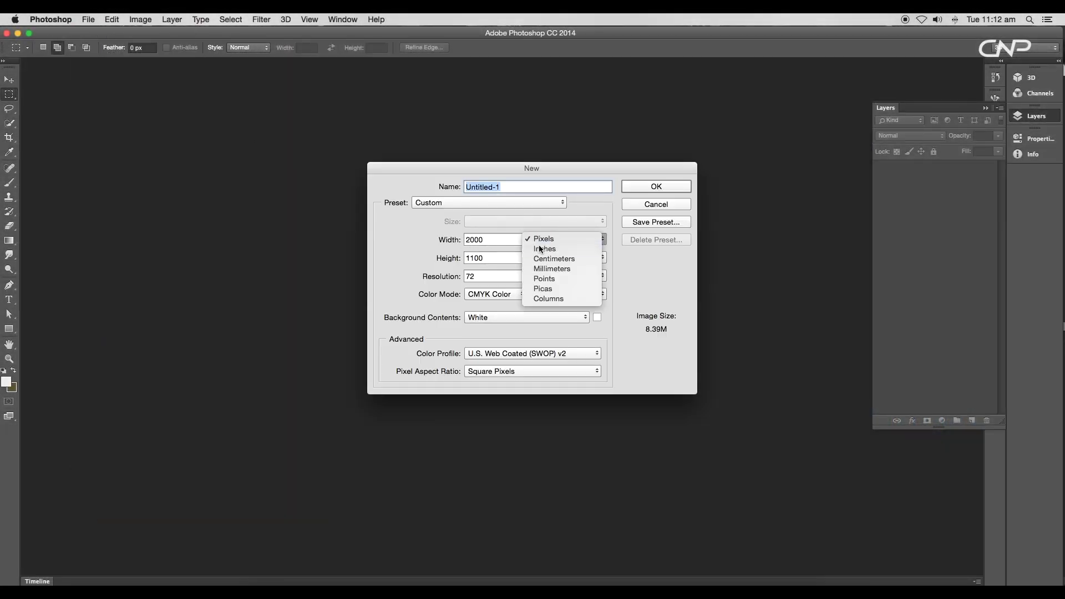
pyautogui.click(540, 248)
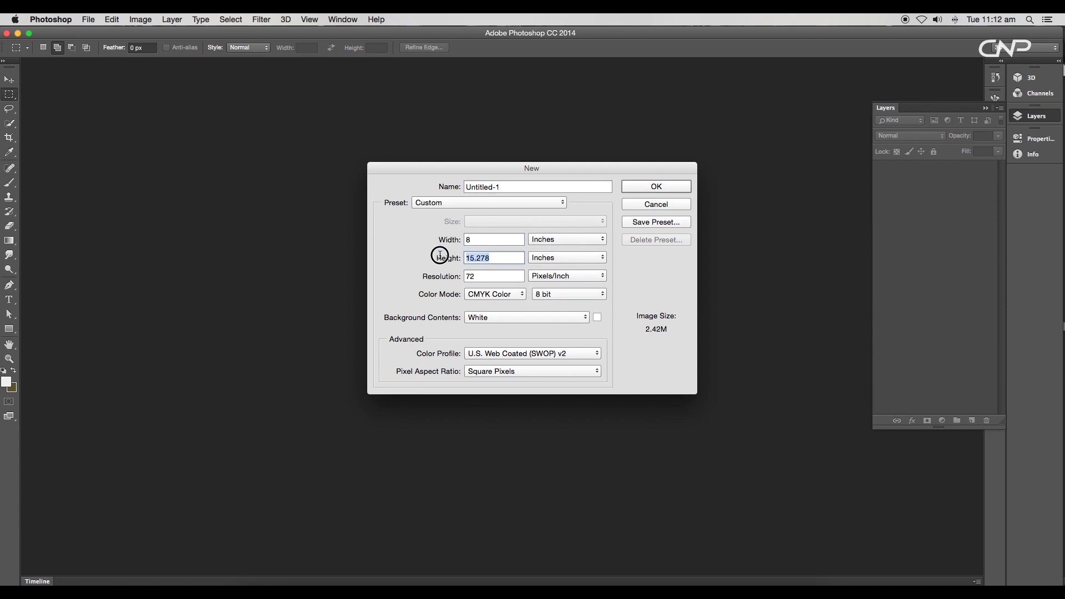
pyautogui.write('11')
pyautogui.doubleClick(483, 241)
pyautogui.doubleClick(485, 257)
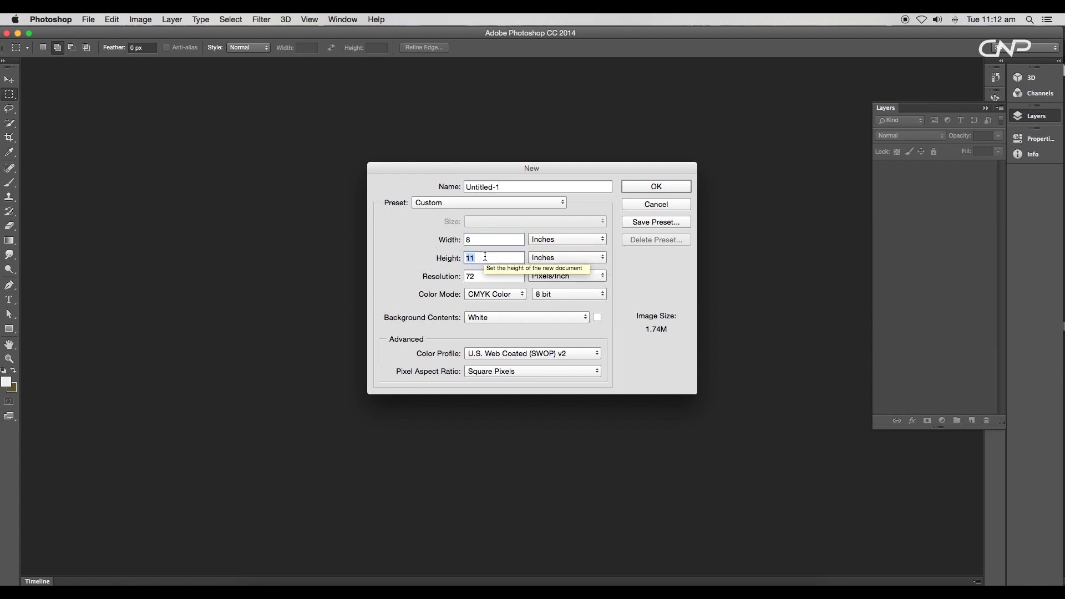
pyautogui.doubleClick(486, 242)
# Step: Set the document resolution to 300 pixels/inch and create the CMYK document
pyautogui.click(488, 275)
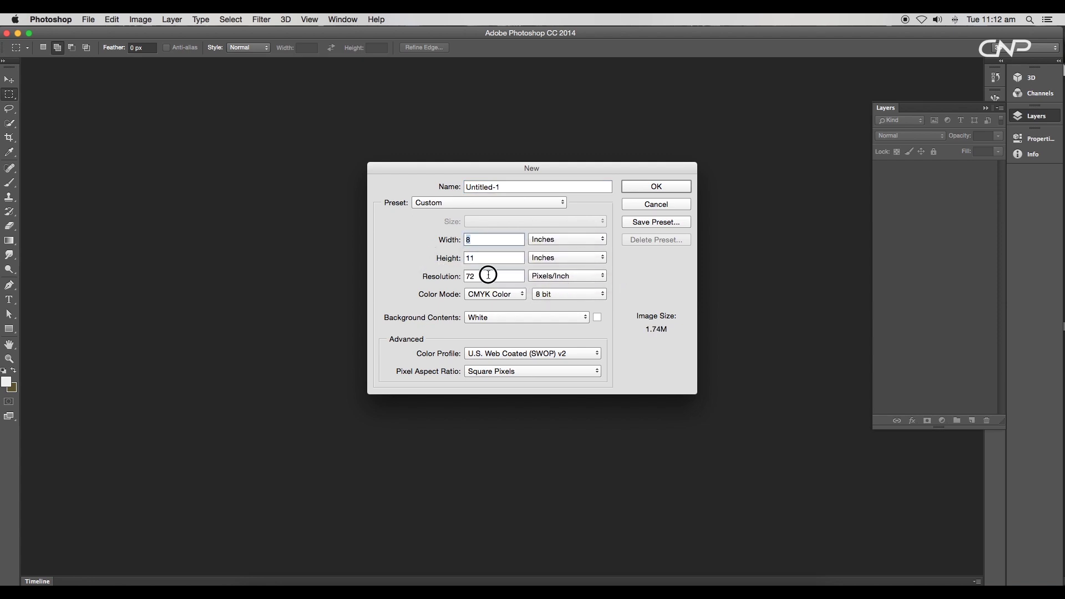
pyautogui.write('3000')
pyautogui.press('BackSpace')
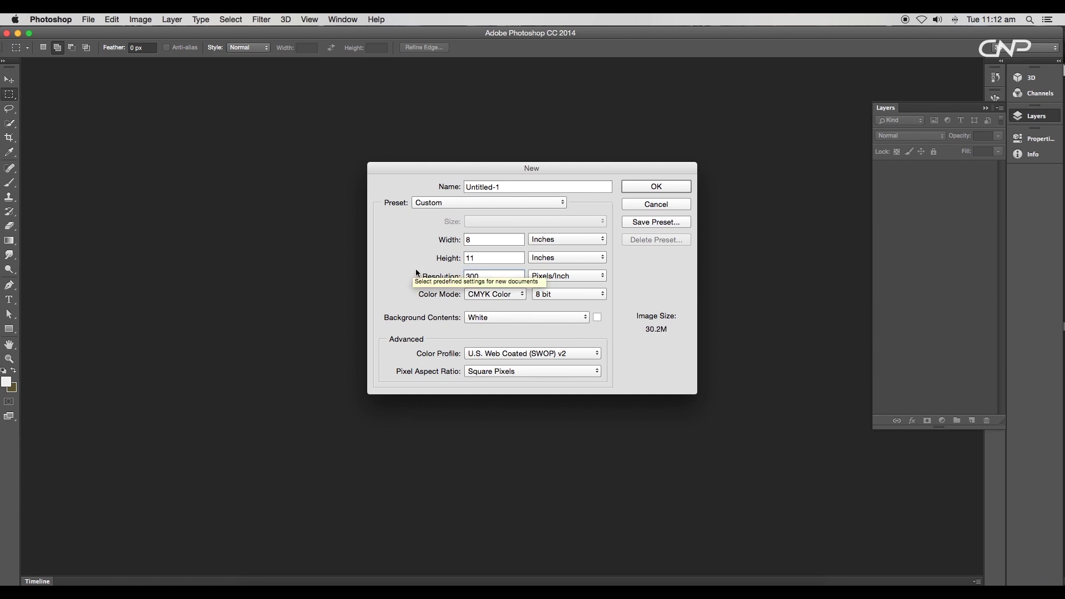
pyautogui.click(487, 238)
pyautogui.click(660, 188)
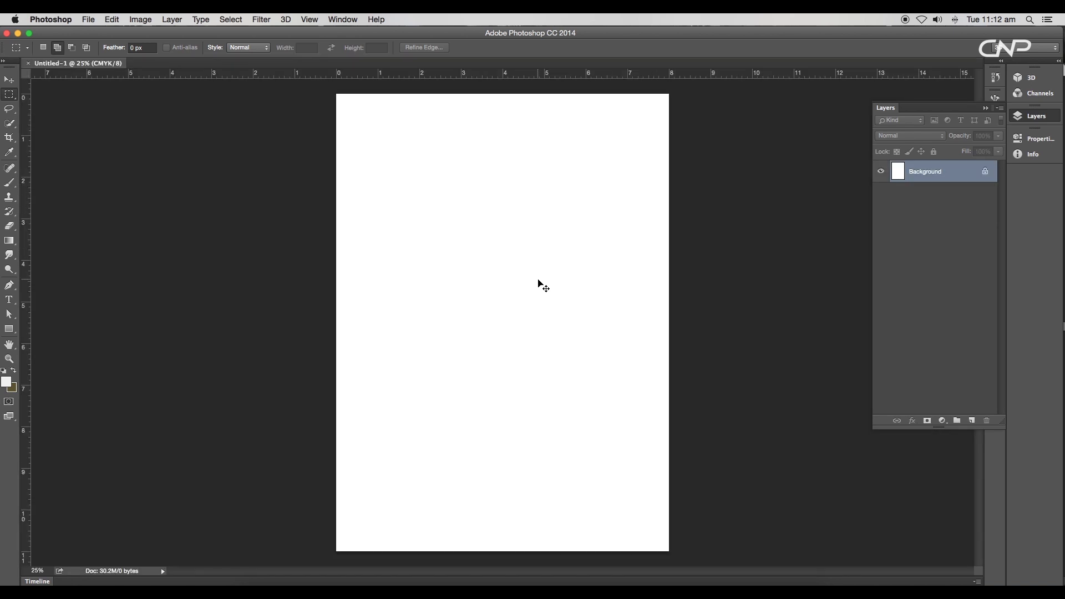
# Step: Place the De_HPC_GC_Shavingmen portrait photo and enlarge it to fill the whole page
pyautogui.scroll(-2, 538, 279)
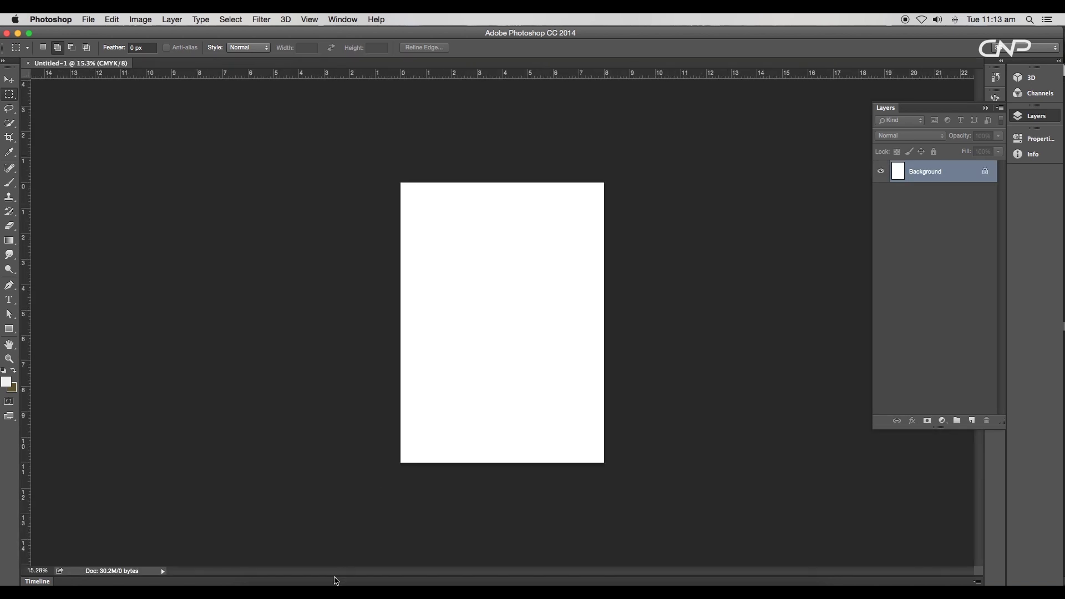
pyautogui.click(264, 581)
pyautogui.moveTo(943, 239); pyautogui.dragTo(485, 317)
pyautogui.moveTo(601, 261); pyautogui.dragTo(745, 190)
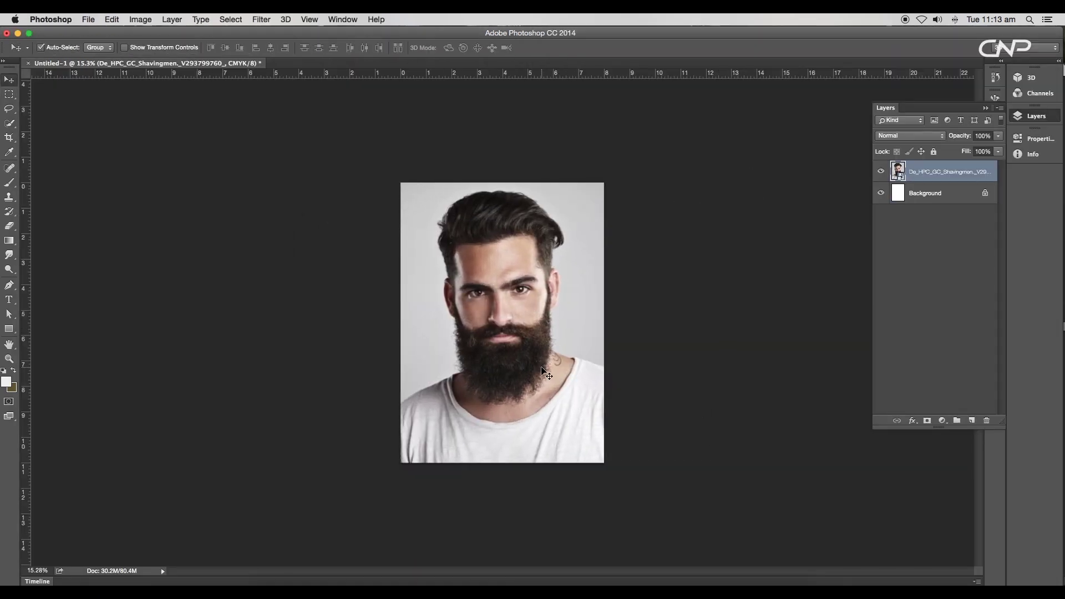
pyautogui.press('super+0')
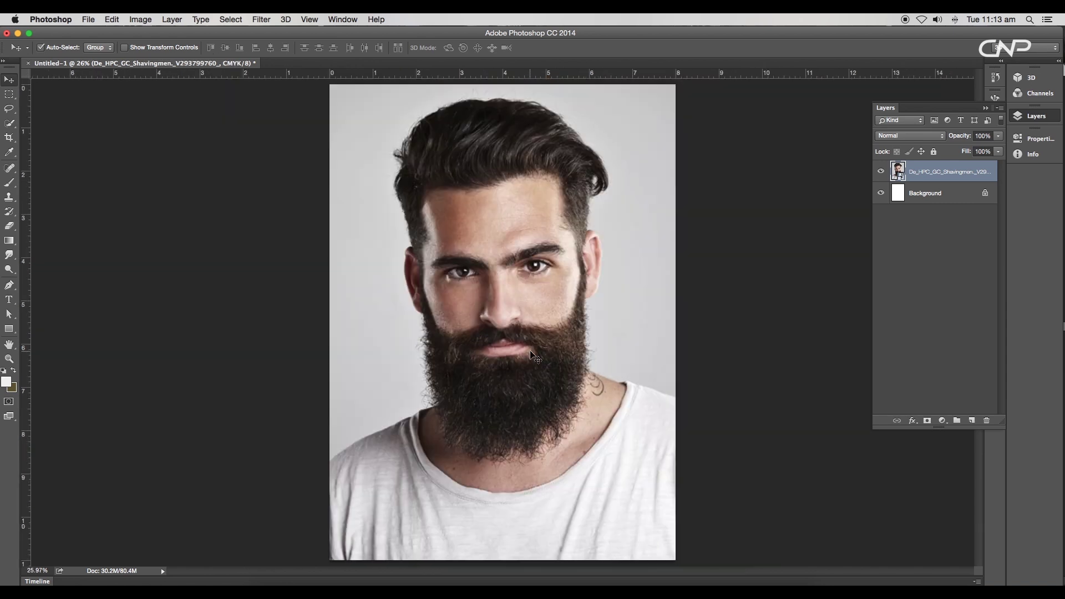
pyautogui.click(624, 339)
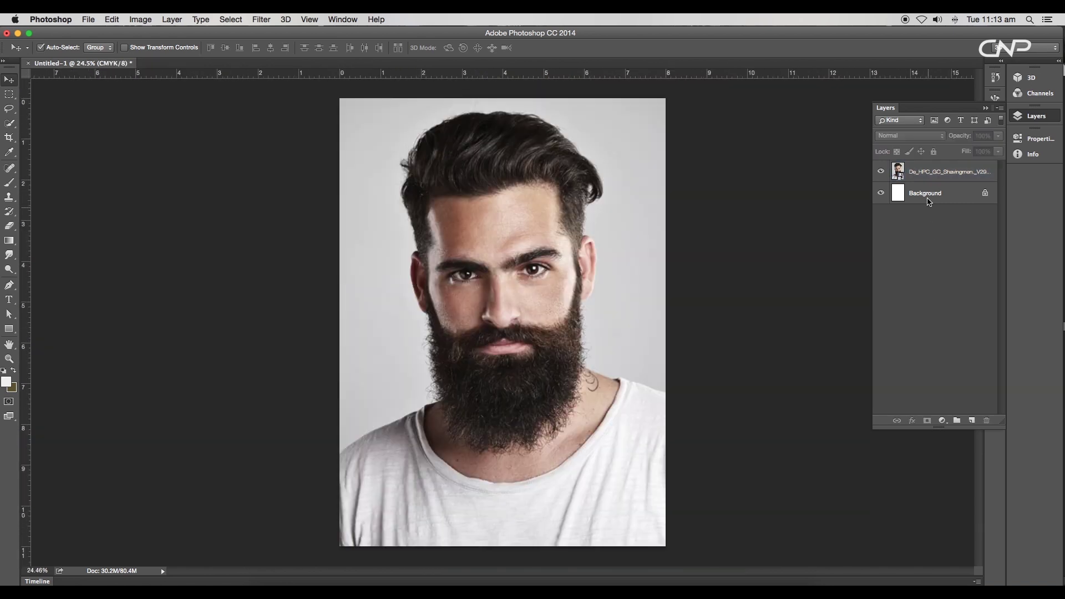
# Step: Convert the portrait layer to a smart object and duplicate it
pyautogui.click(943, 172)
pyautogui.rightClick(950, 173)
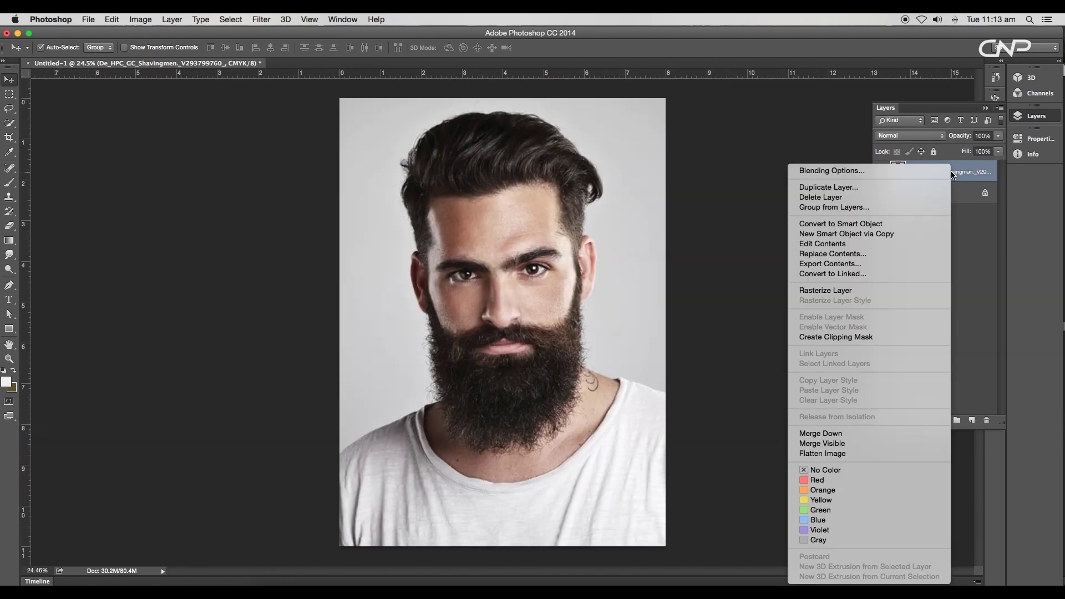
pyautogui.click(882, 223)
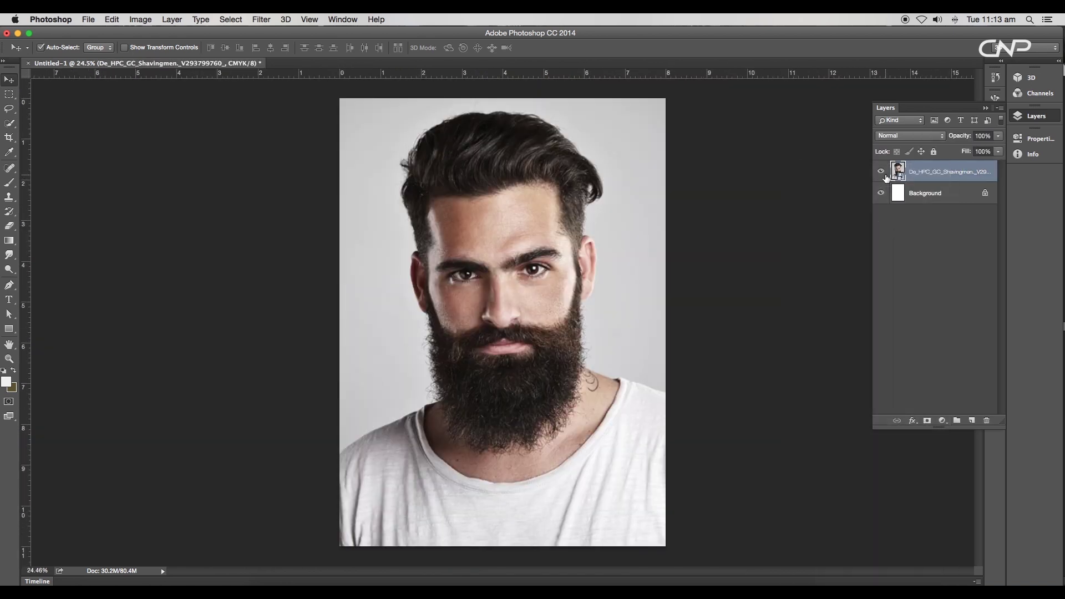
pyautogui.moveTo(886, 177); pyautogui.dragTo(972, 421)
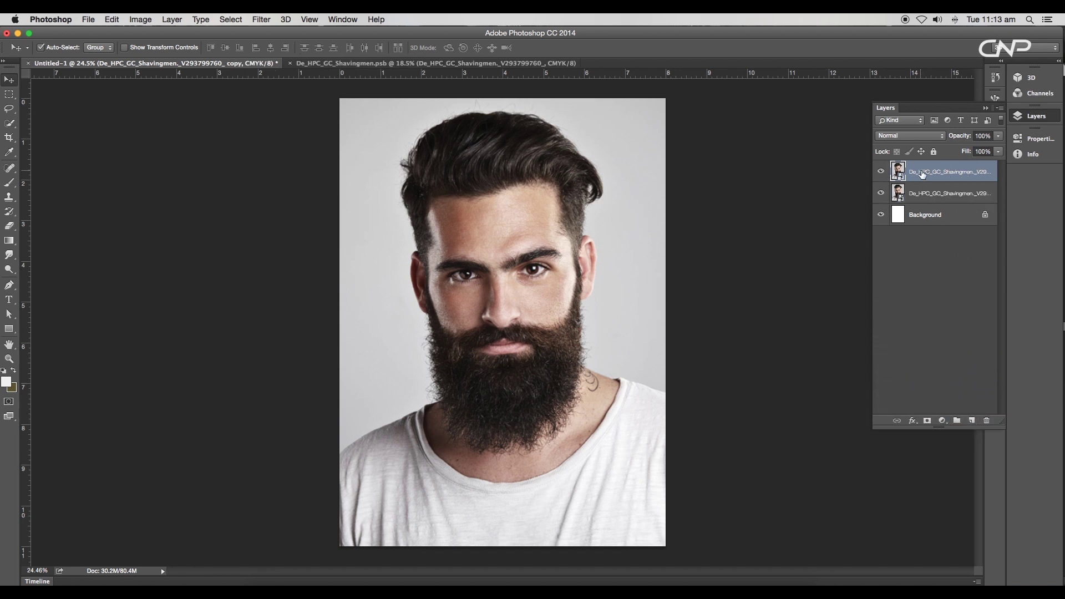
# Step: Set the top portrait copy to Multiply blending and add a layer mask to it
pyautogui.click(935, 137)
pyautogui.click(913, 167)
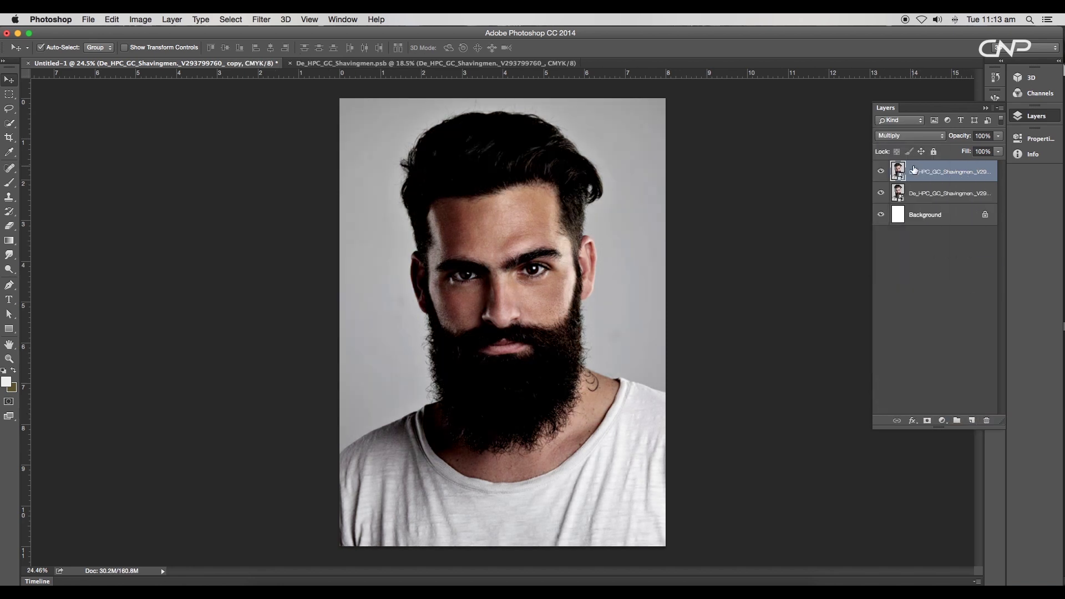
pyautogui.click(927, 421)
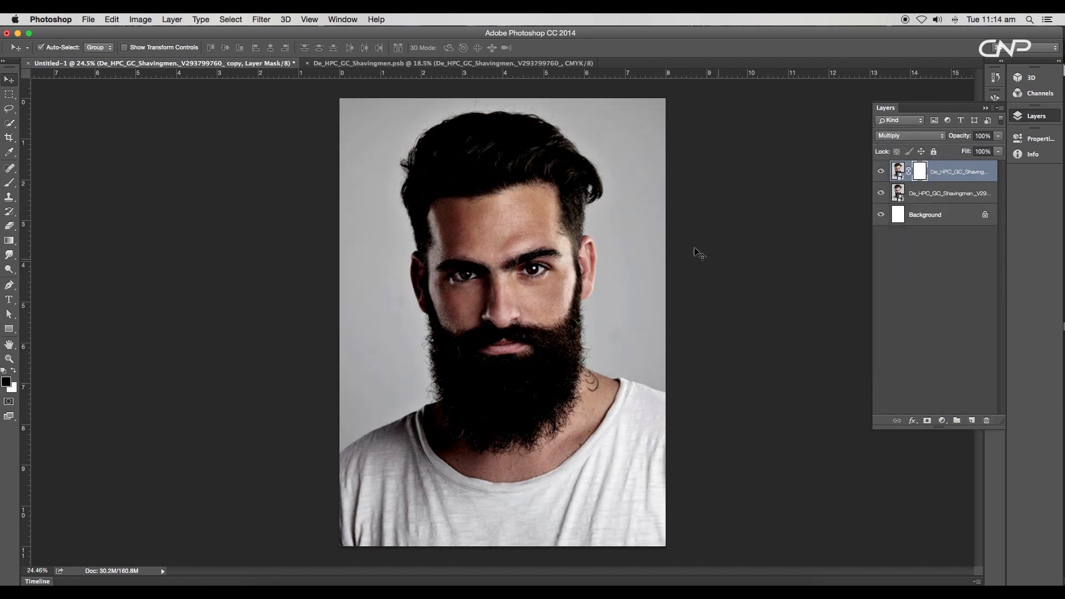
# Step: Paint black on the mask over the brightly lit side of the portrait, enlarging the brush, and erase the paint from the middle of the hair
pyautogui.press('b')
pyautogui.moveTo(563, 239); pyautogui.dragTo(569, 294)
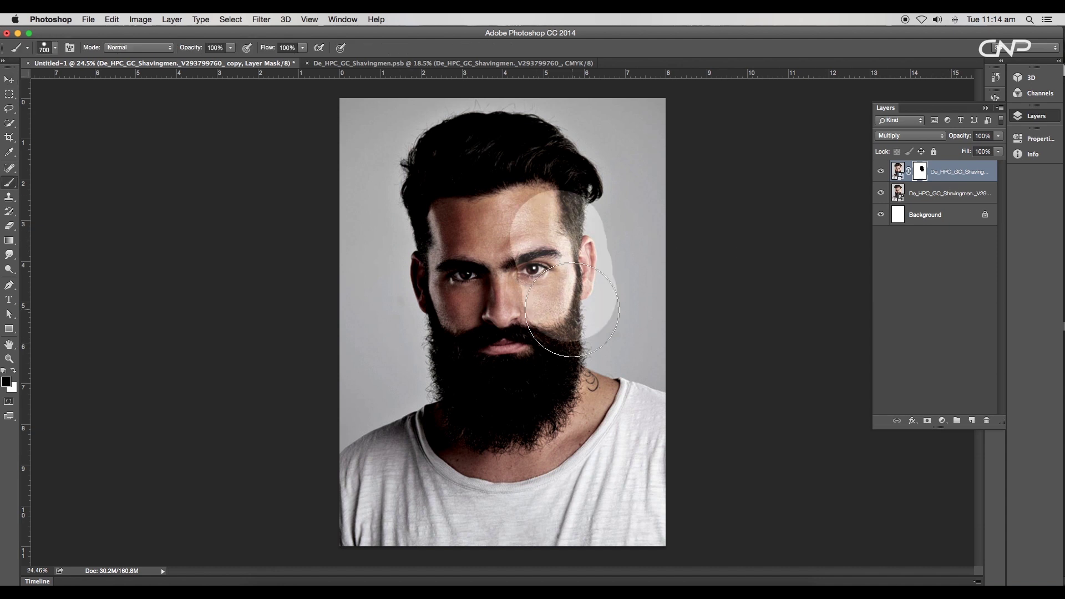
pyautogui.rightClick(578, 308)
pyautogui.moveTo(613, 201)
pyautogui.mouseDown()
pyautogui.moveTo(610, 369)
pyautogui.moveTo(621, 388)
pyautogui.moveTo(658, 315)
pyautogui.moveTo(639, 153)
pyautogui.moveTo(603, 163)
pyautogui.moveTo(553, 339)
pyautogui.moveTo(588, 394)
pyautogui.moveTo(600, 393)
pyautogui.moveTo(554, 500)
pyautogui.moveTo(567, 521)
pyautogui.moveTo(603, 476)
pyautogui.mouseUp()
pyautogui.press(']')
pyautogui.press(']')
pyautogui.press(']')
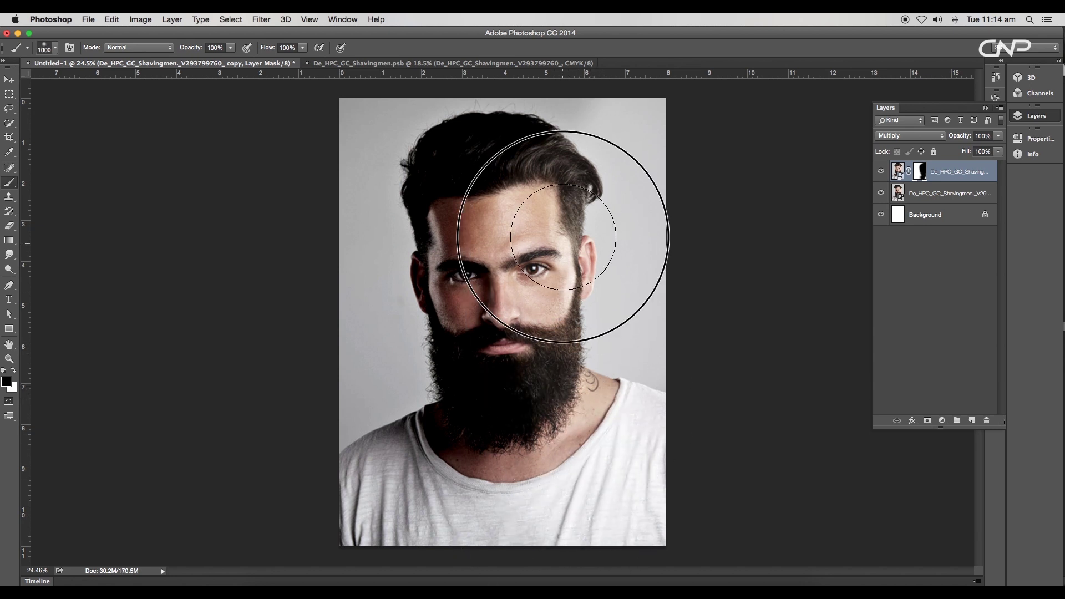
pyautogui.press('e')
pyautogui.moveTo(494, 169)
pyautogui.mouseDown()
pyautogui.moveTo(478, 185)
pyautogui.moveTo(463, 171)
pyautogui.mouseUp()
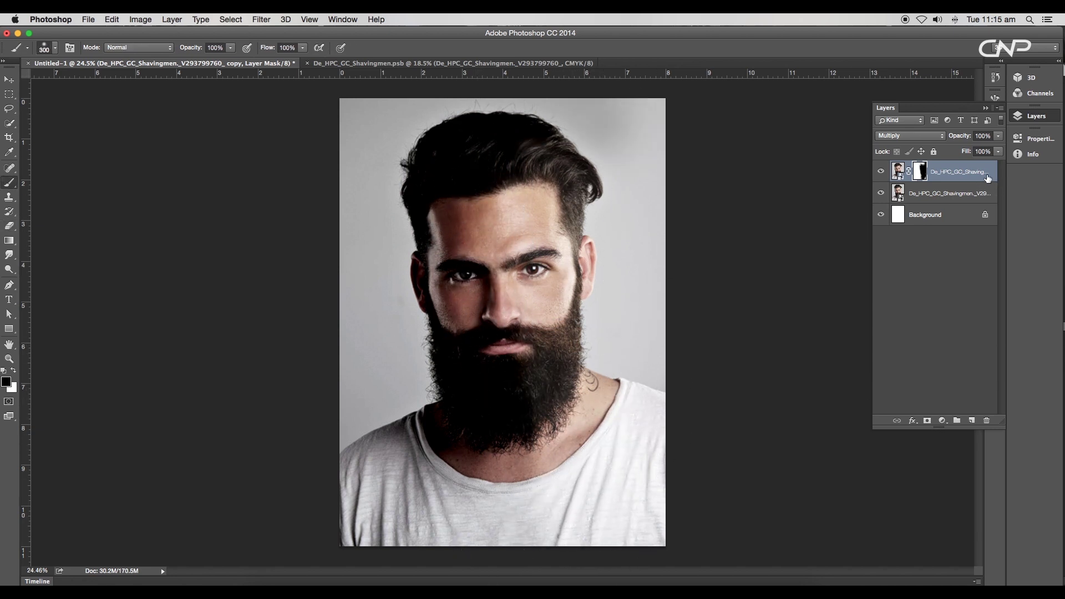
# Step: Duplicate the masked Multiply layer and erase the new copy's mask paint over the background beside the lit side of the head
pyautogui.moveTo(987, 178); pyautogui.dragTo(972, 421)
pyautogui.press('x')
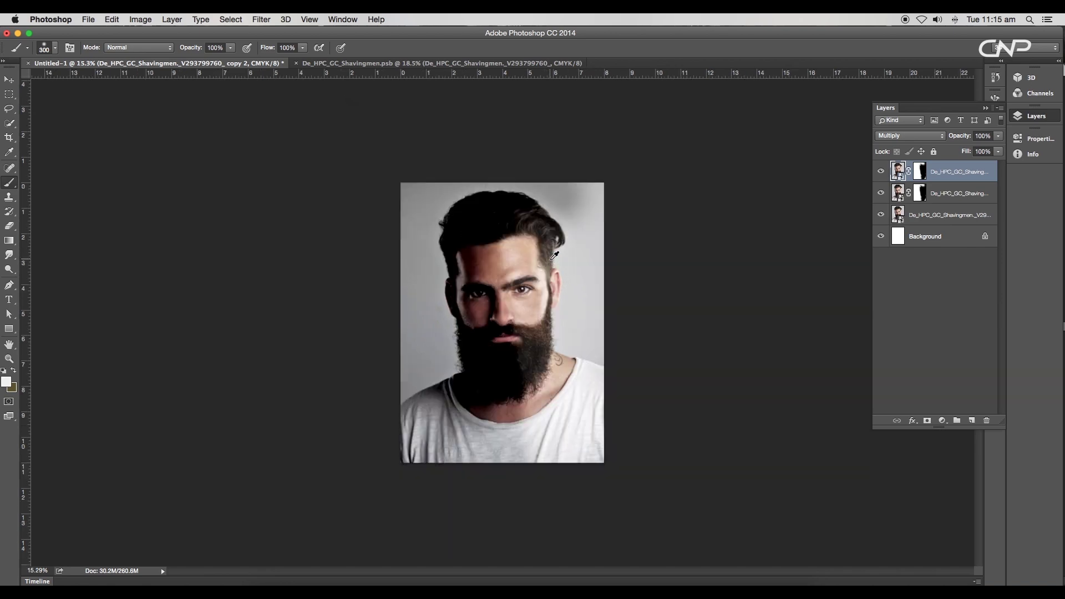
pyautogui.scroll(3, 606, 109)
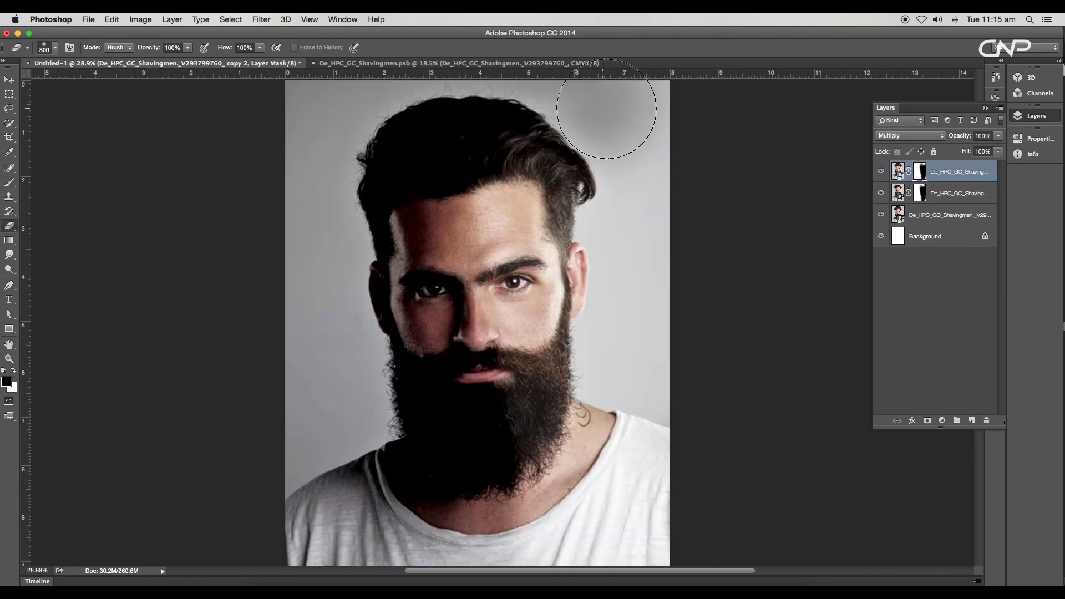
pyautogui.moveTo(606, 109)
pyautogui.mouseDown()
pyautogui.moveTo(653, 201)
pyautogui.moveTo(656, 328)
pyautogui.moveTo(636, 344)
pyautogui.moveTo(635, 363)
pyautogui.moveTo(663, 374)
pyautogui.mouseUp()
pyautogui.hscroll(2, 648, 346)
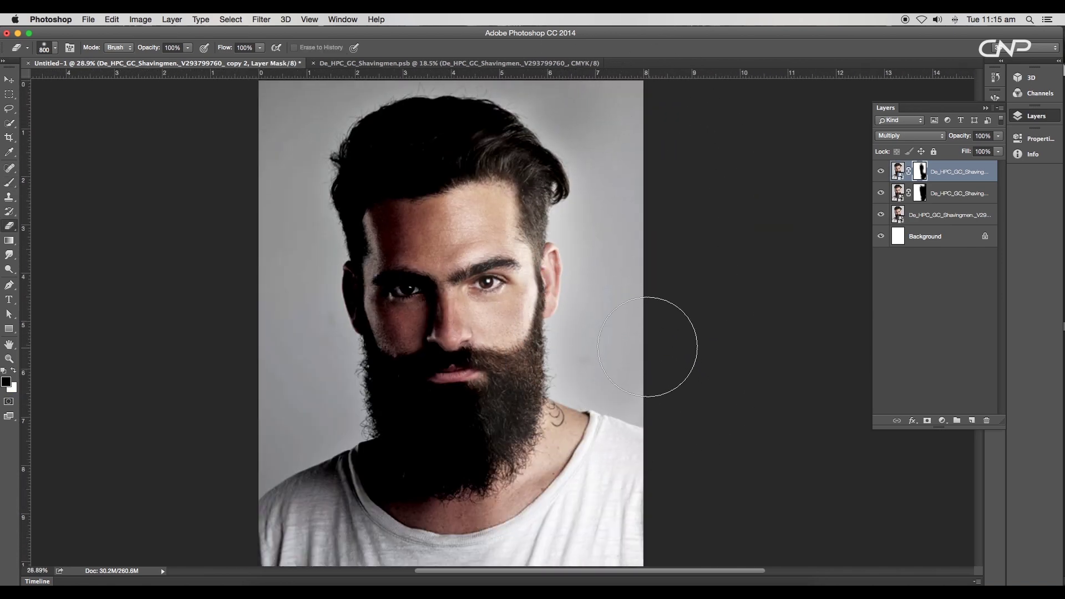
pyautogui.scroll(-3, 647, 345)
pyautogui.scroll(2, 671, 233)
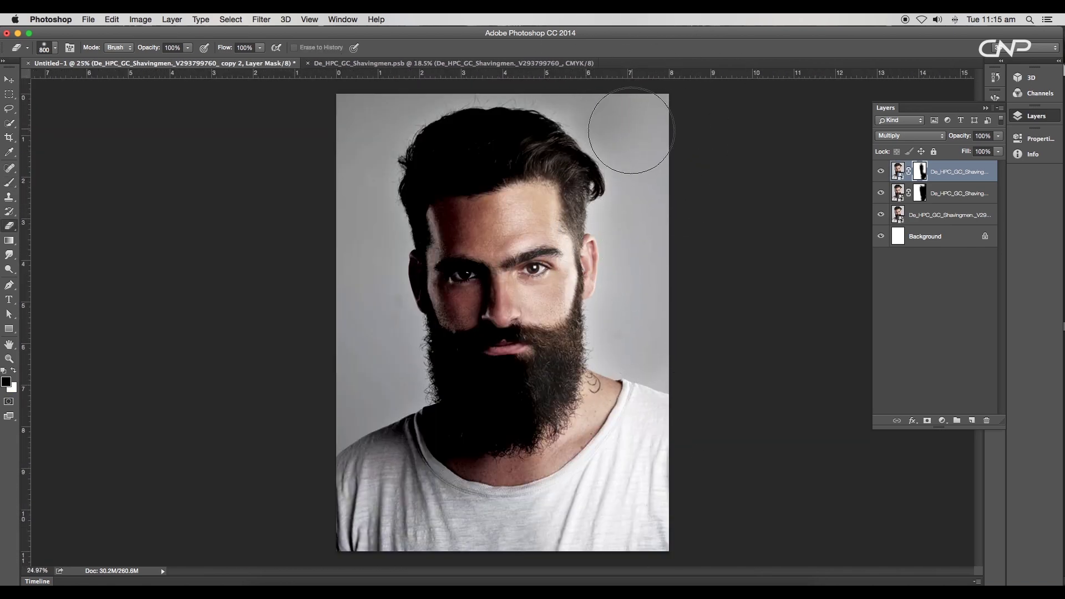
# Step: Brush black on the top copy's mask over the lit hair, setting the brush to 600 px and 40% opacity
pyautogui.press('b')
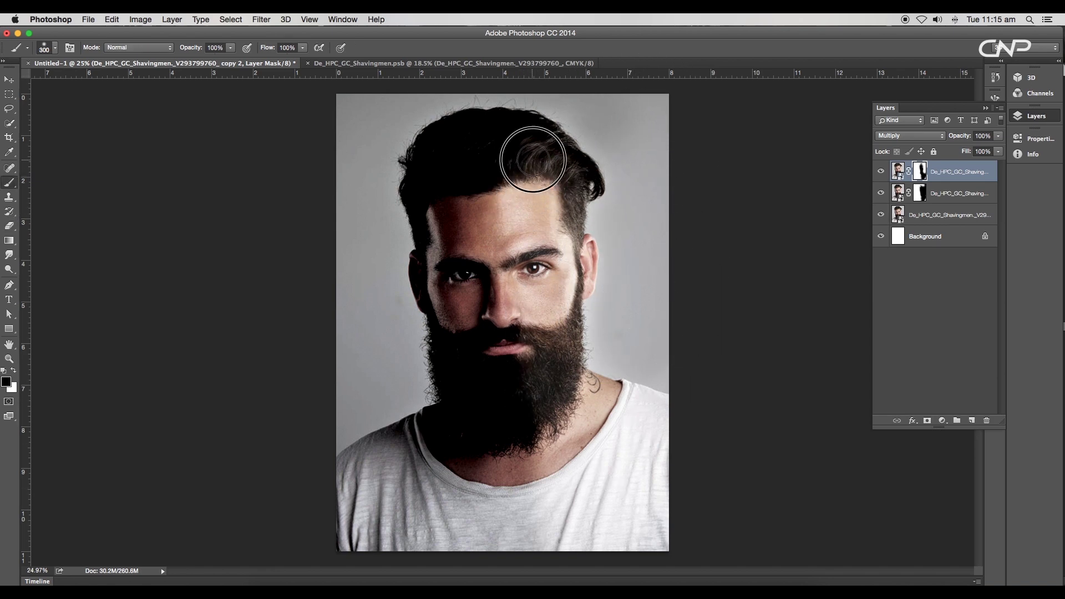
pyautogui.press('[')
pyautogui.press('[')
pyautogui.press('[')
pyautogui.scroll(-3, 515, 265)
pyautogui.scroll(2, 518, 261)
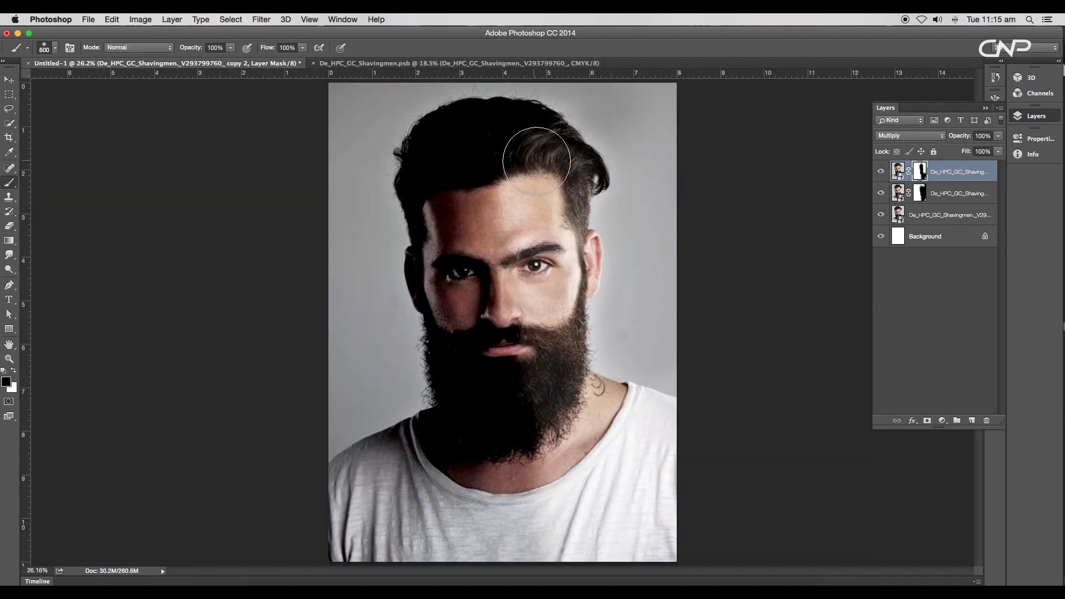
pyautogui.press('4')
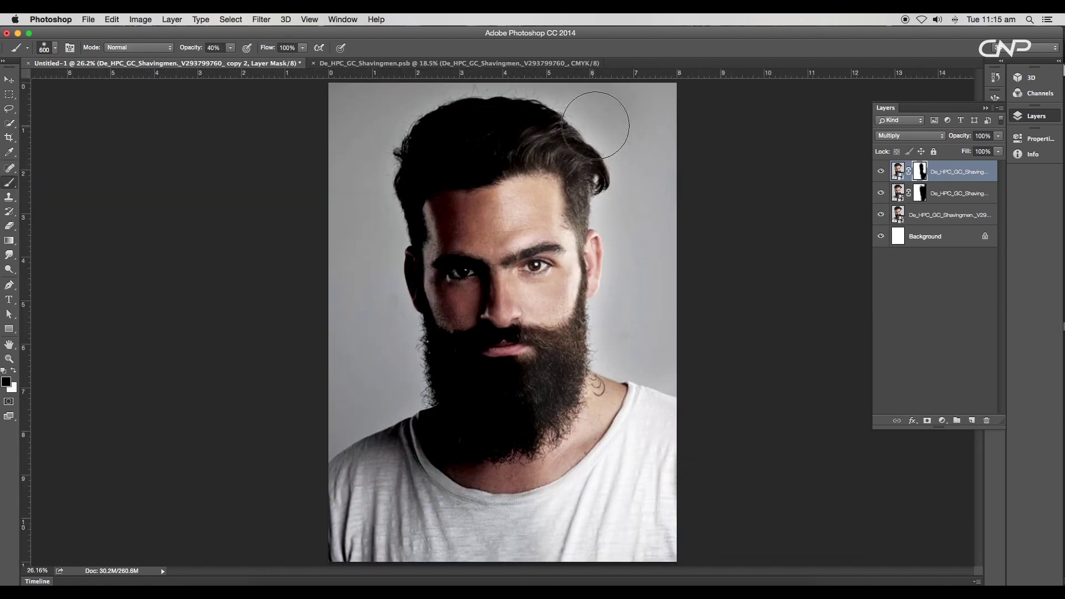
# Step: Add a Brightness/Contrast adjustment layer using legacy mode, with brightness -18 and contrast 20
pyautogui.click(942, 421)
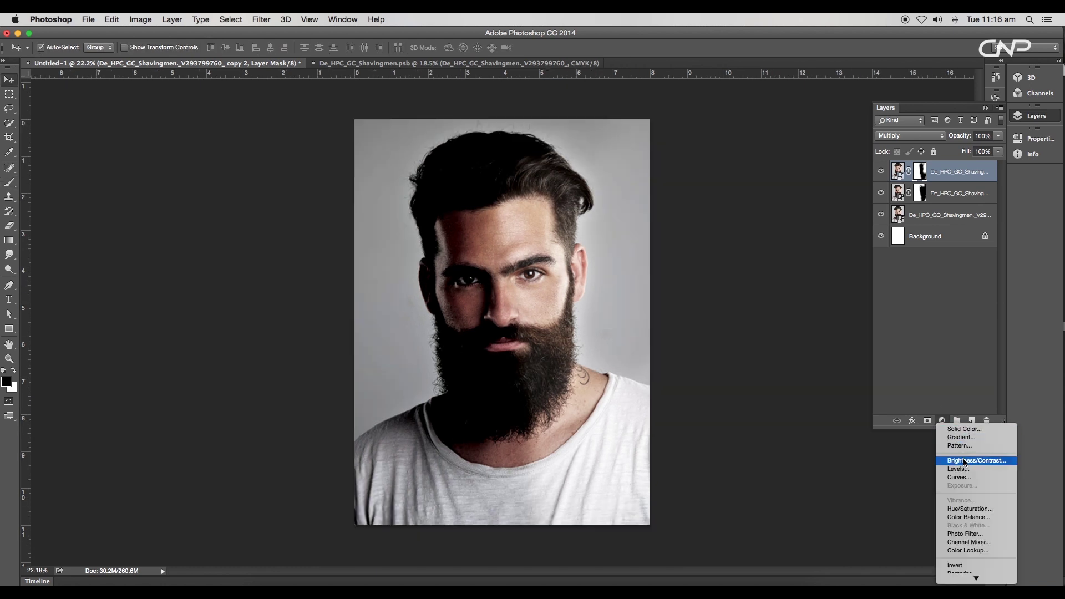
pyautogui.click(964, 460)
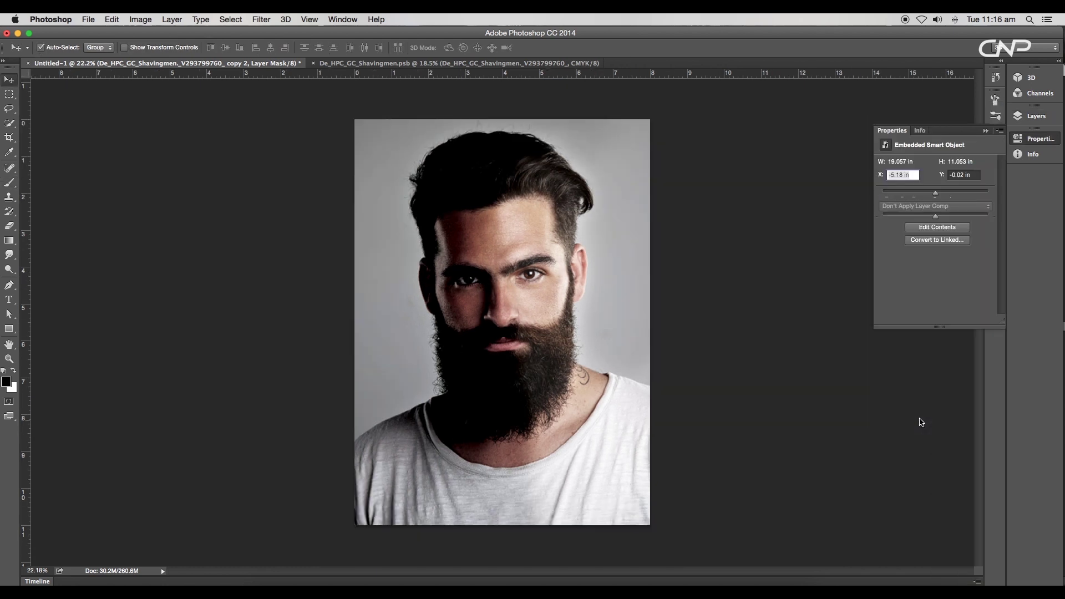
pyautogui.moveTo(939, 220); pyautogui.dragTo(928, 197)
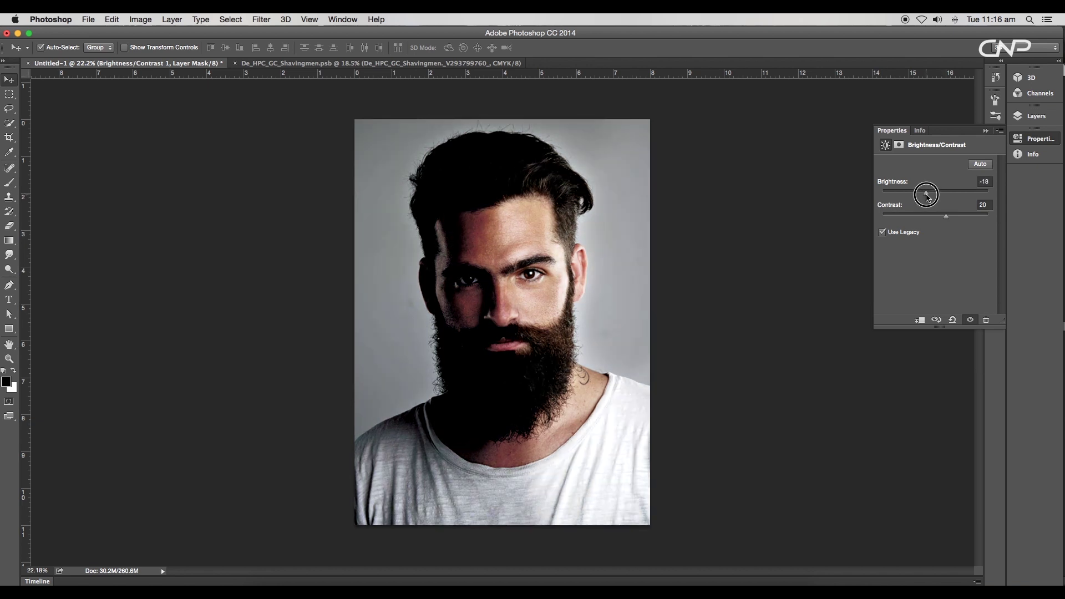
pyautogui.click(985, 130)
# Step: Add a Hue/Saturation adjustment layer with hue +17 and saturation -14
pyautogui.click(1036, 116)
pyautogui.click(942, 420)
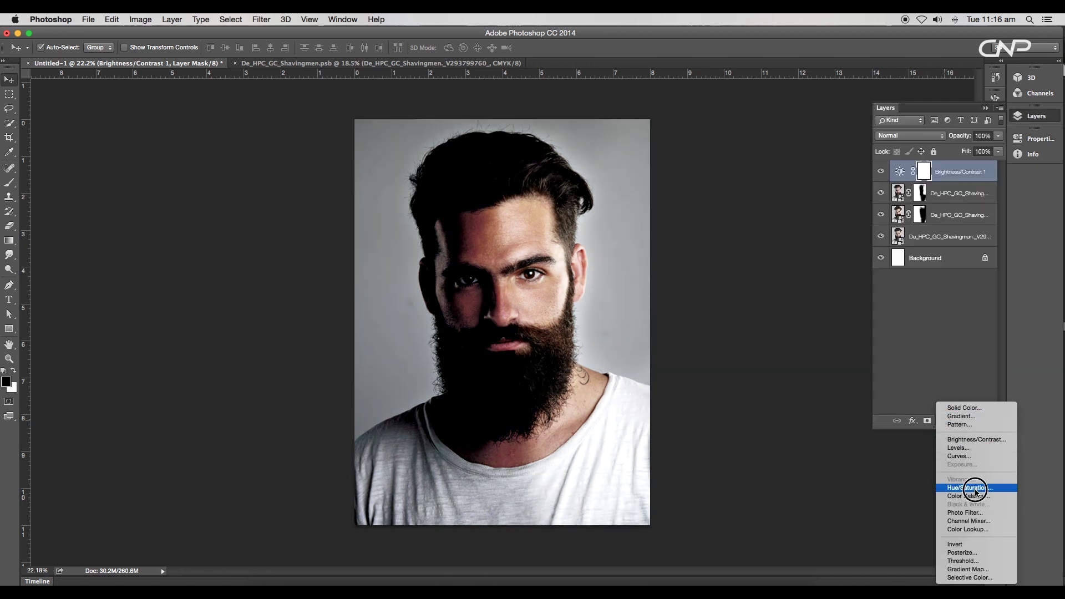
pyautogui.click(975, 489)
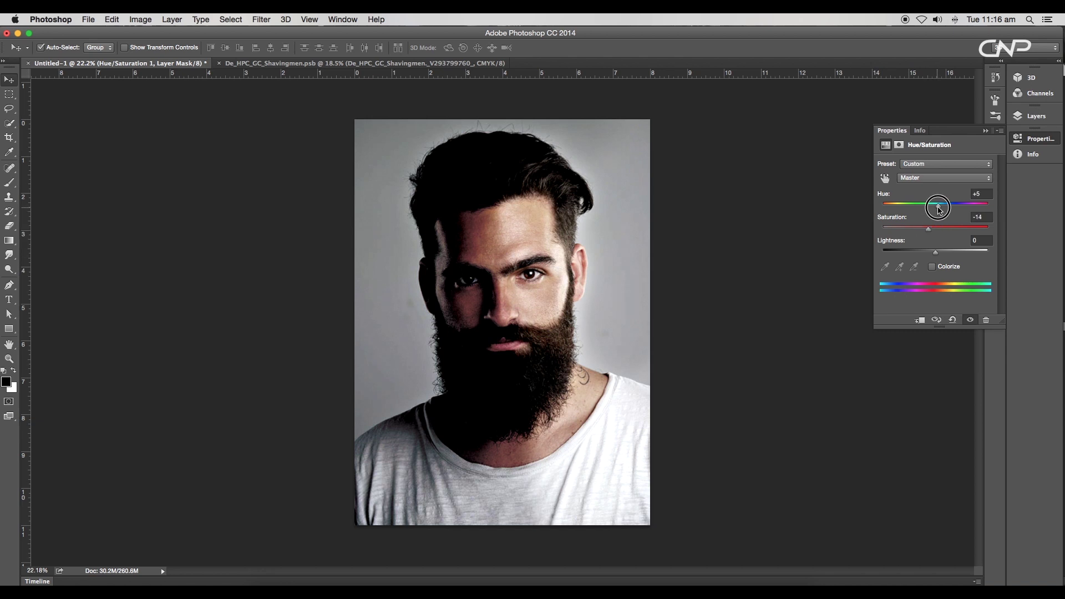
pyautogui.moveTo(935, 209)
pyautogui.mouseDown()
pyautogui.moveTo(917, 210)
pyautogui.moveTo(943, 211)
pyautogui.mouseUp()
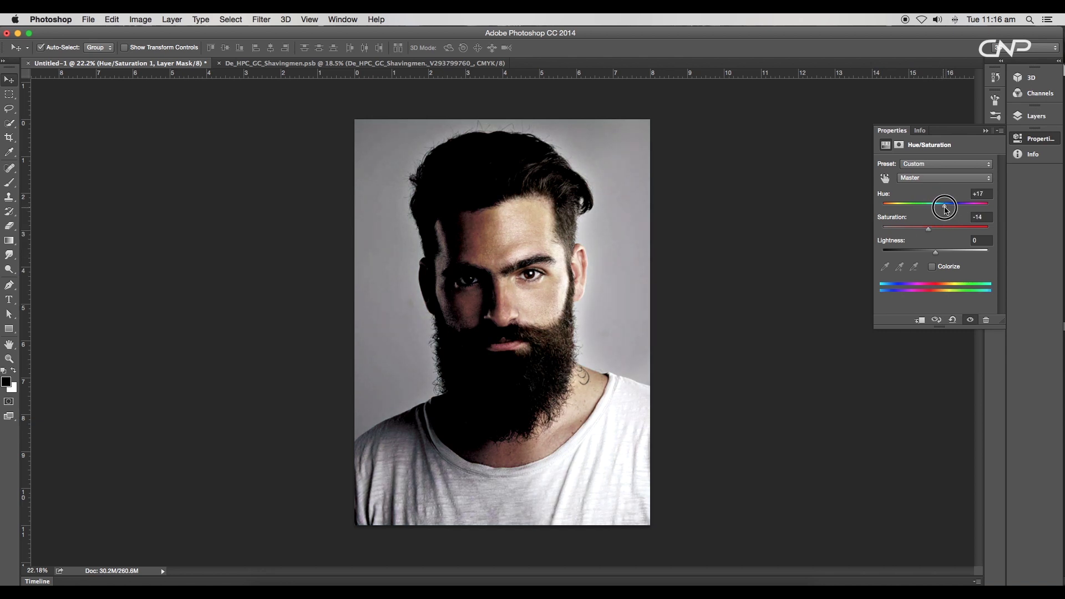
pyautogui.click(986, 130)
# Step: Add a Curves adjustment layer and raise its Yellow channel curve to output 69 at input 23
pyautogui.click(1023, 120)
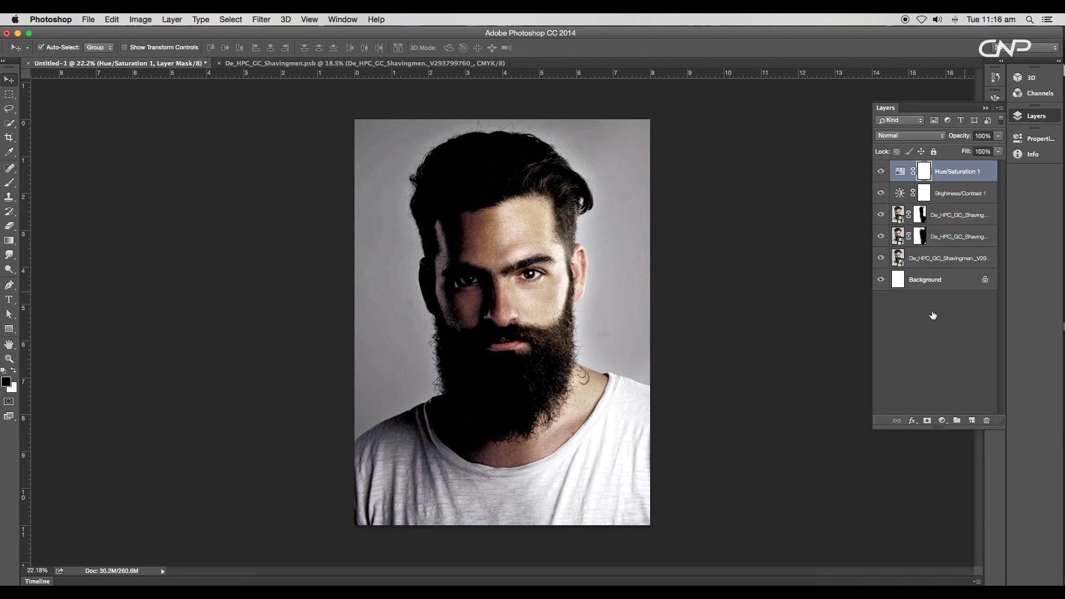
pyautogui.click(941, 420)
pyautogui.click(960, 399)
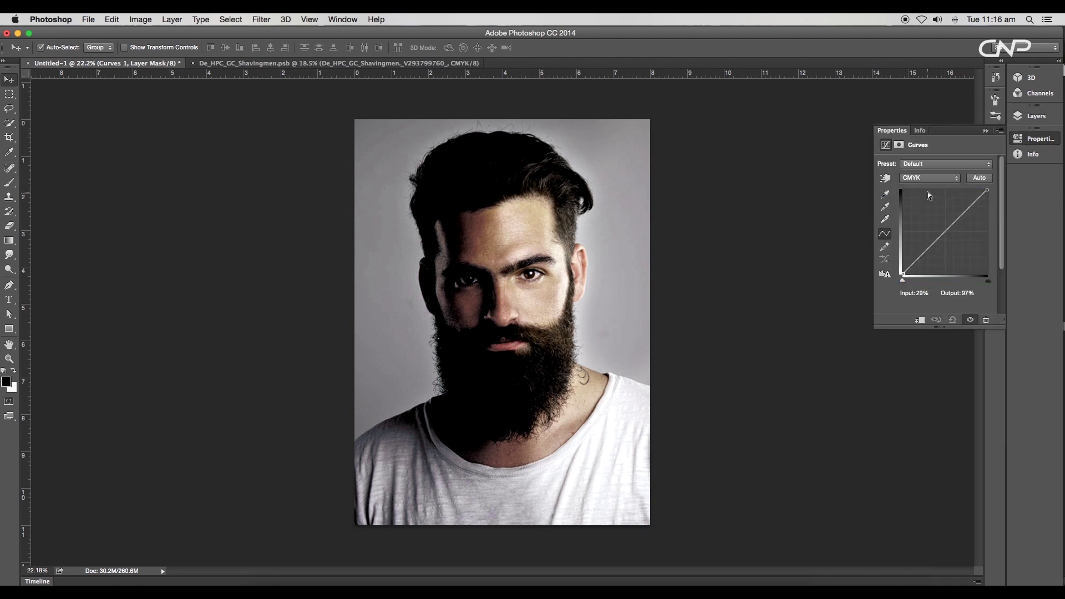
pyautogui.click(923, 177)
pyautogui.click(926, 203)
pyautogui.moveTo(922, 240); pyautogui.dragTo(925, 201)
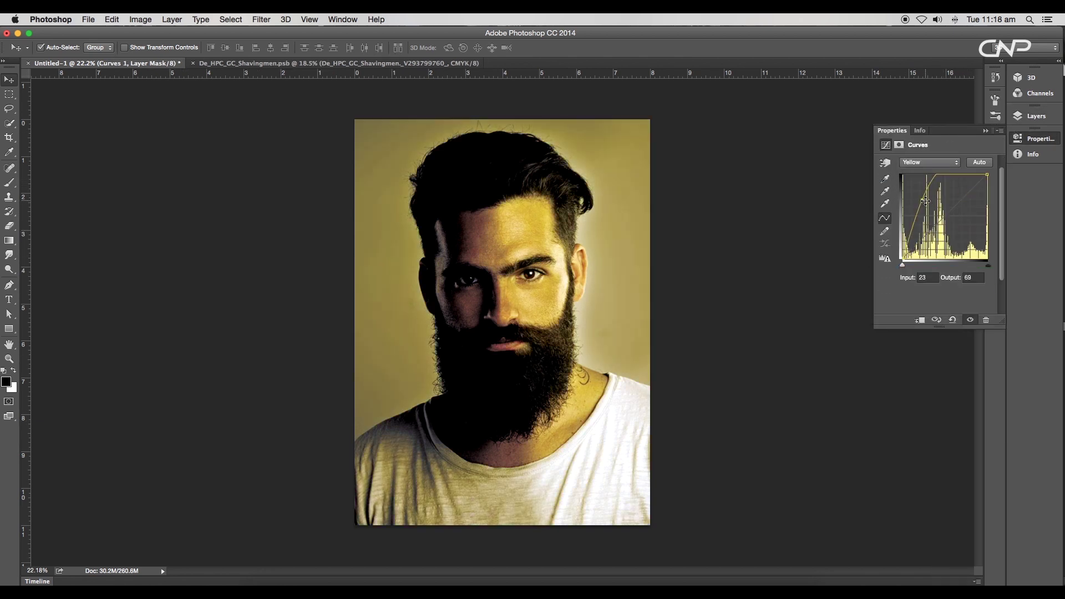
# Step: Fine-tune the Curves, Brightness/Contrast and Hue/Saturation adjustments, setting brightness to -16 and hue to +18 and raising the saturation
pyautogui.click(932, 163)
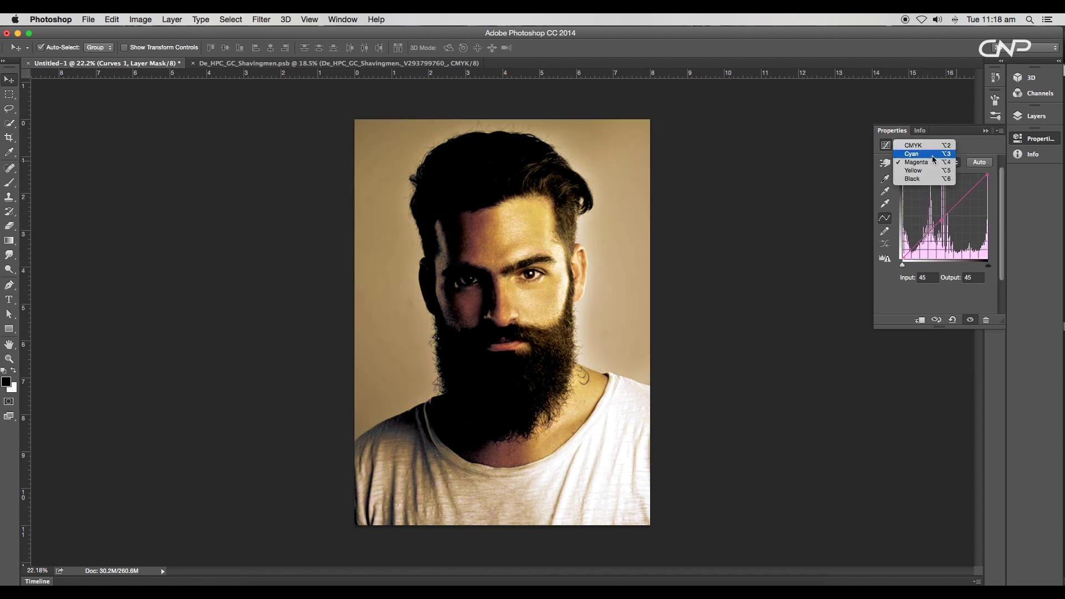
pyautogui.click(932, 155)
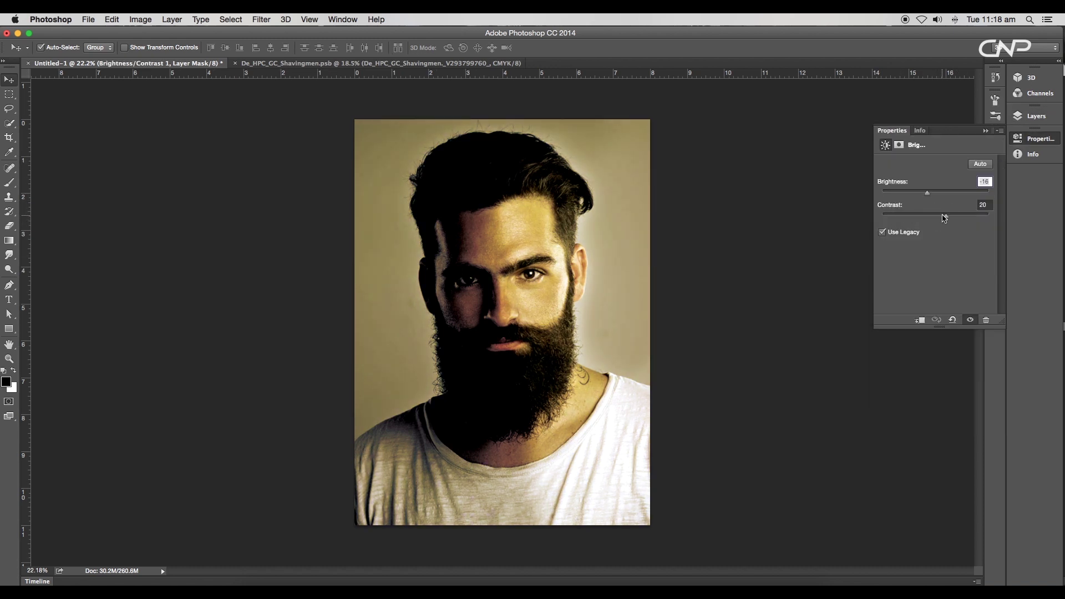
pyautogui.moveTo(934, 216); pyautogui.dragTo(929, 194)
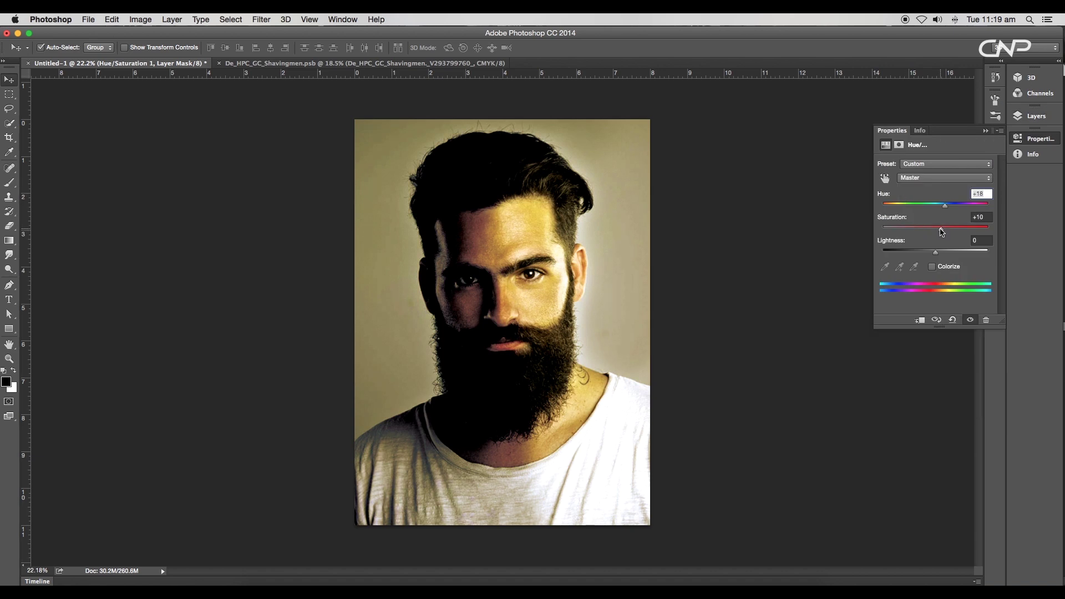
pyautogui.moveTo(938, 204); pyautogui.dragTo(947, 208)
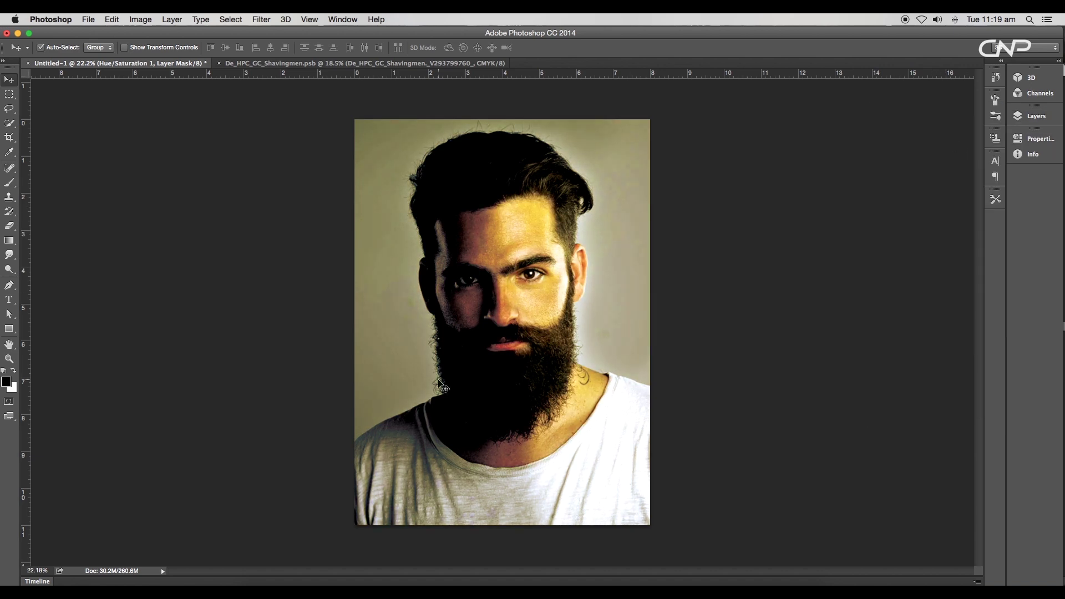
# Step: Select the man's T-shirt on the portrait copy using the Quick Selection tool with a 30 px brush
pyautogui.scroll(5, 635, 435)
pyautogui.press('F7')
pyautogui.press('super+r')
pyautogui.moveTo(722, 340); pyautogui.dragTo(663, 355)
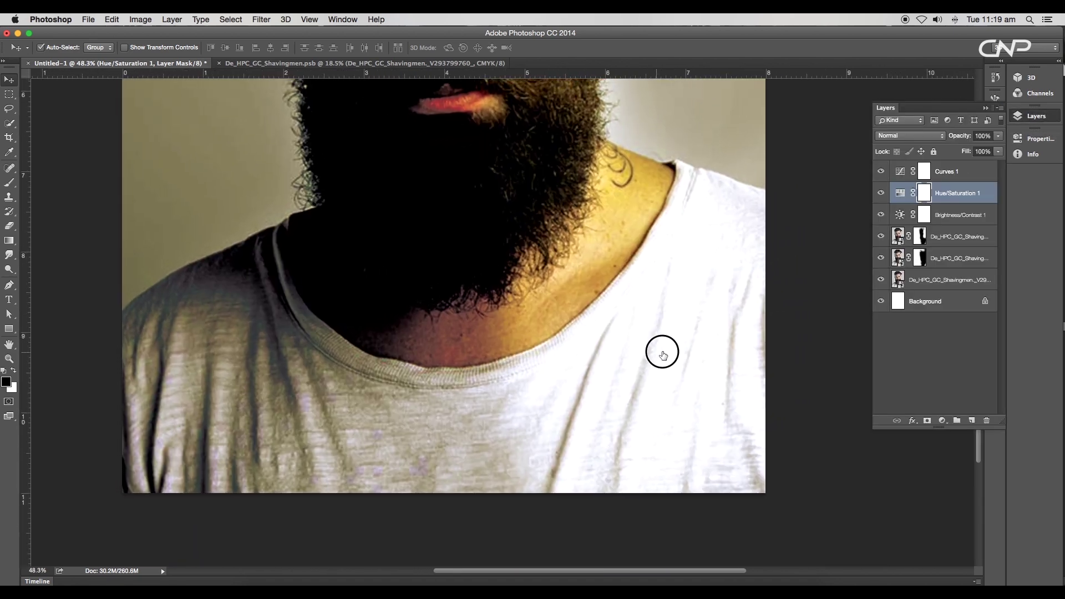
pyautogui.click(891, 243)
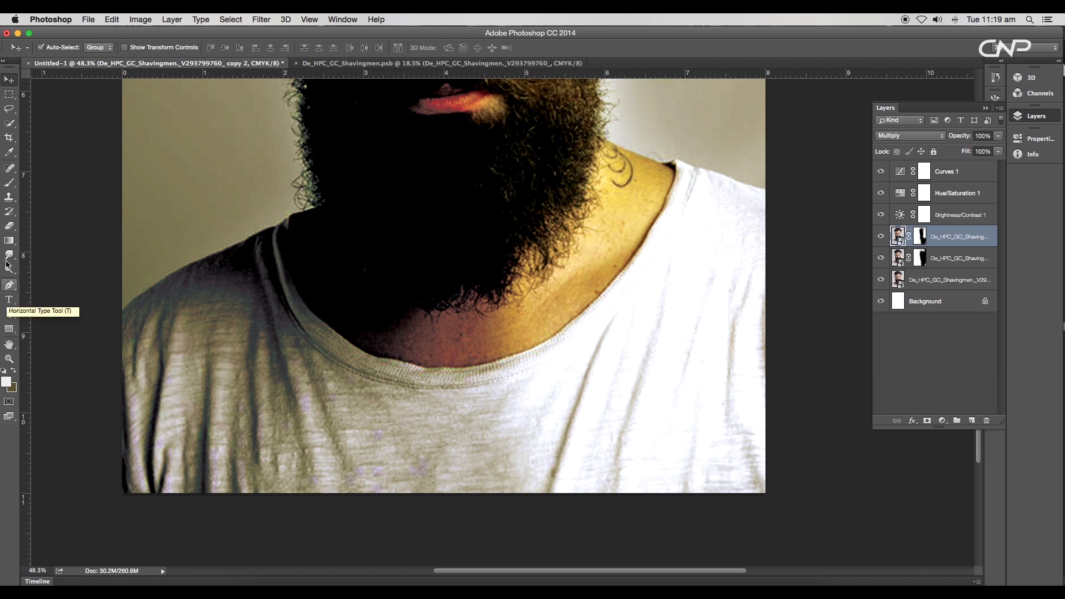
pyautogui.click(10, 110)
pyautogui.scroll(-2, 10, 111)
pyautogui.click(10, 124)
pyautogui.click(45, 120)
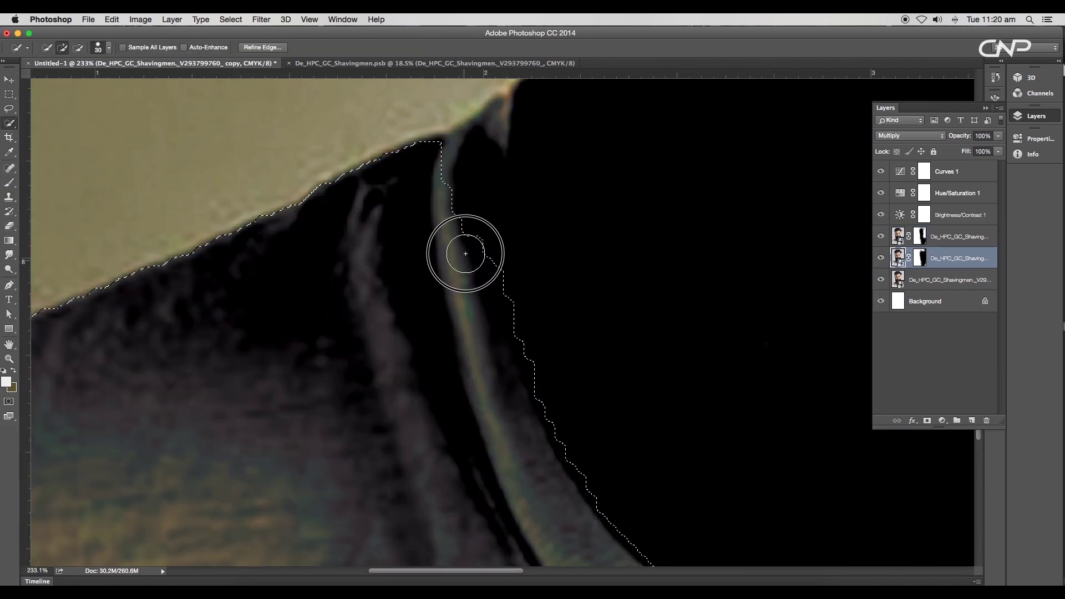
# Step: Refine the T-shirt selection along the collar and both shoulder edges, adding and subtracting areas
pyautogui.moveTo(465, 253); pyautogui.dragTo(479, 170)
pyautogui.moveTo(462, 261); pyautogui.dragTo(461, 325)
pyautogui.moveTo(479, 185); pyautogui.dragTo(493, 168)
pyautogui.moveTo(493, 150); pyautogui.dragTo(579, 199)
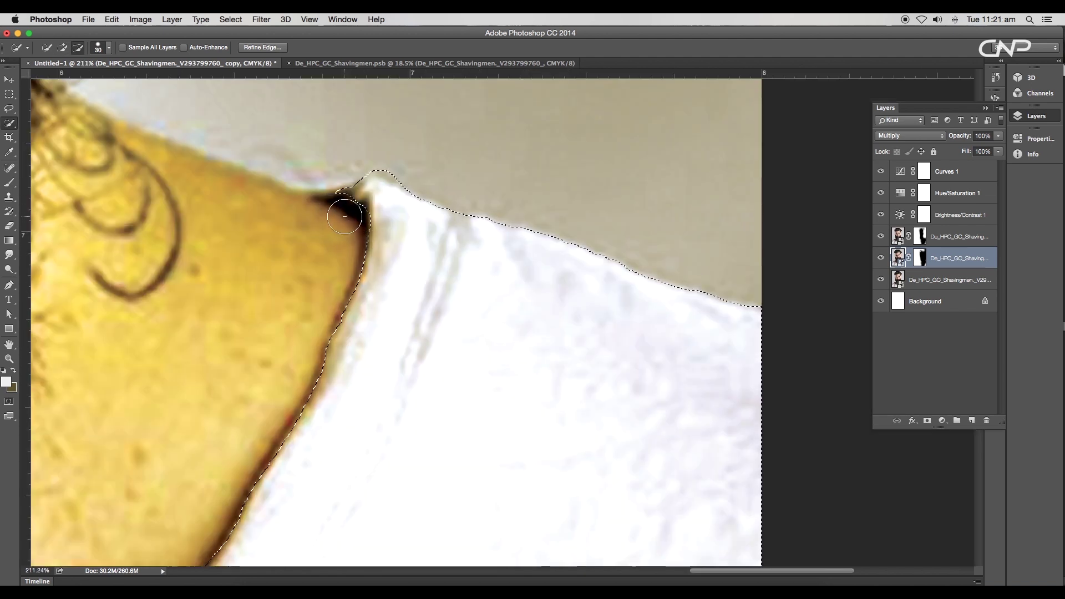
pyautogui.scroll(5, 345, 217)
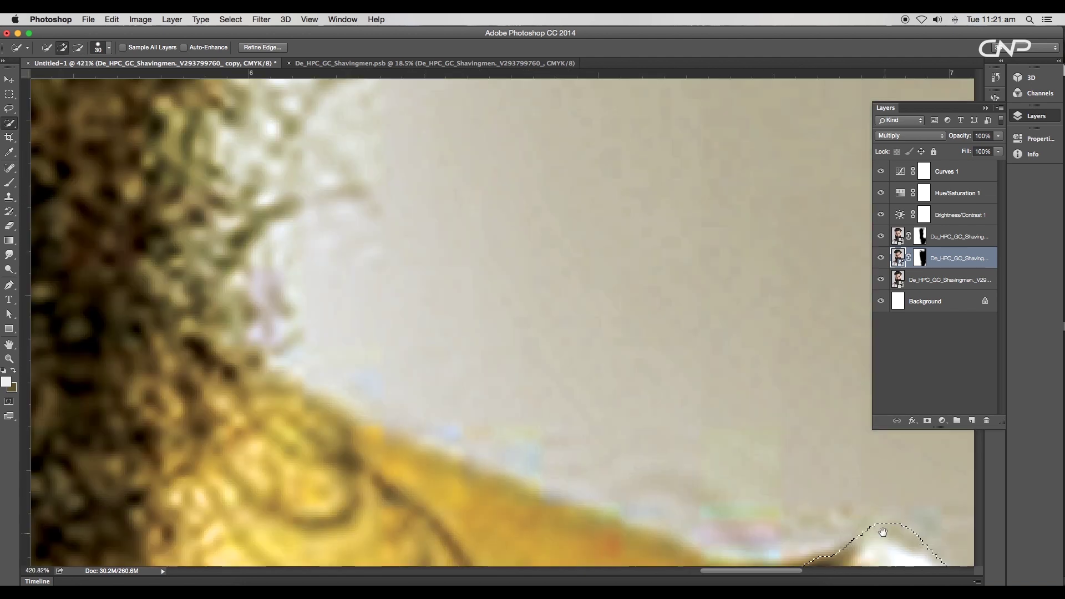
pyautogui.moveTo(909, 527)
pyautogui.mouseDown()
pyautogui.moveTo(397, 359)
pyautogui.moveTo(368, 335)
pyautogui.mouseUp()
pyautogui.scroll(-10, 393, 475)
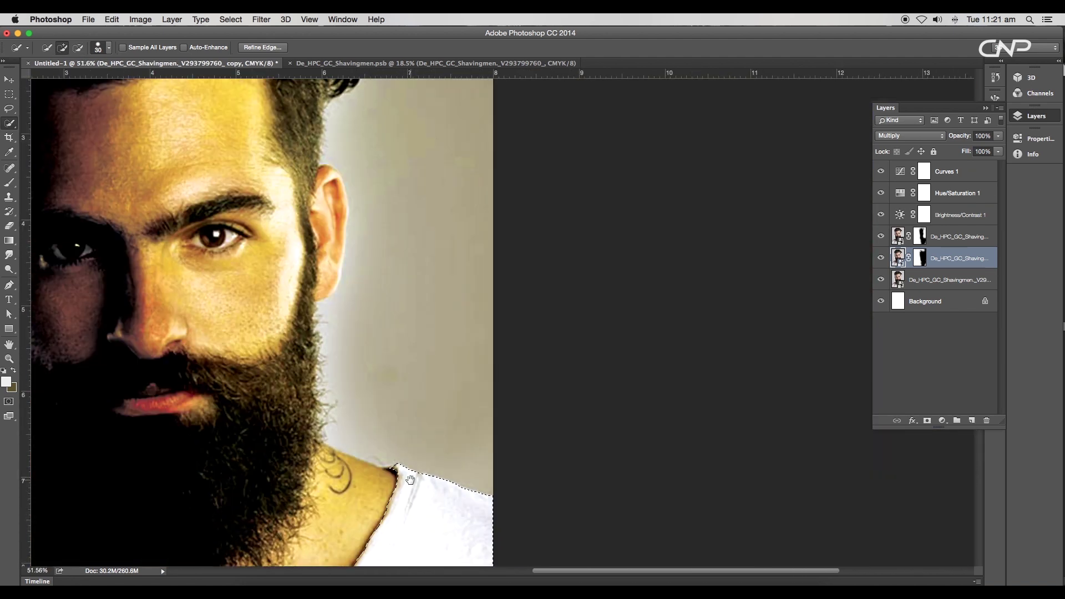
pyautogui.moveTo(409, 480); pyautogui.dragTo(593, 349)
# Step: Add a new layer above the top portrait copy and fill the T-shirt selection with bright blue
pyautogui.scroll(-4, 564, 388)
pyautogui.click(959, 237)
pyautogui.click(971, 421)
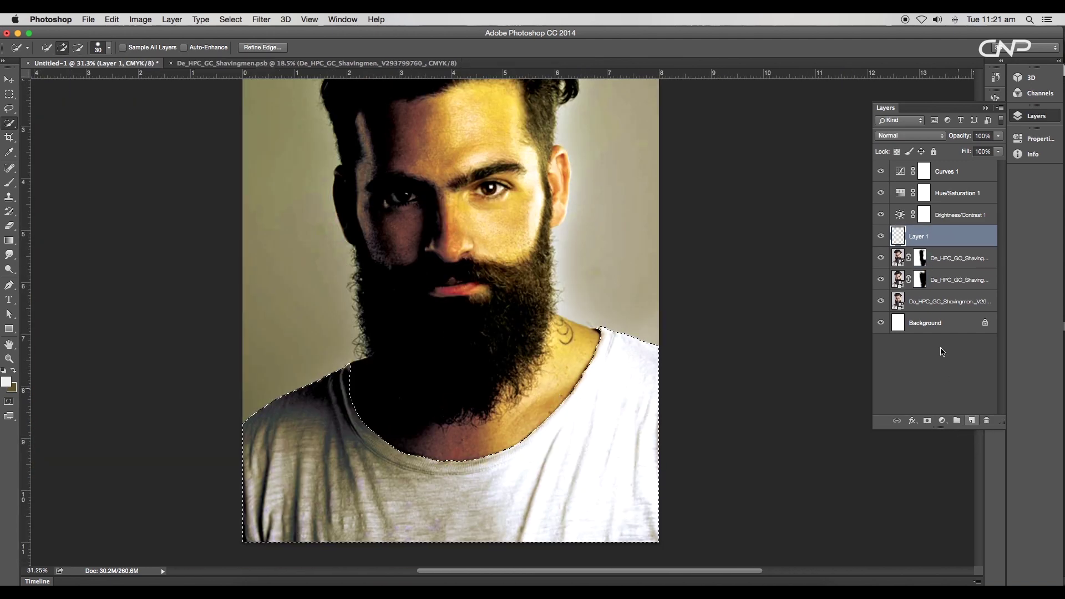
pyautogui.click(12, 388)
pyautogui.click(844, 353)
pyautogui.moveTo(859, 409); pyautogui.dragTo(859, 414)
pyautogui.click(963, 345)
pyautogui.press('super+BackSpace')
# Step: Set the blue layer's blend mode to Color, and duplicate it with the copy in Multiply mode at 84% opacity
pyautogui.click(910, 135)
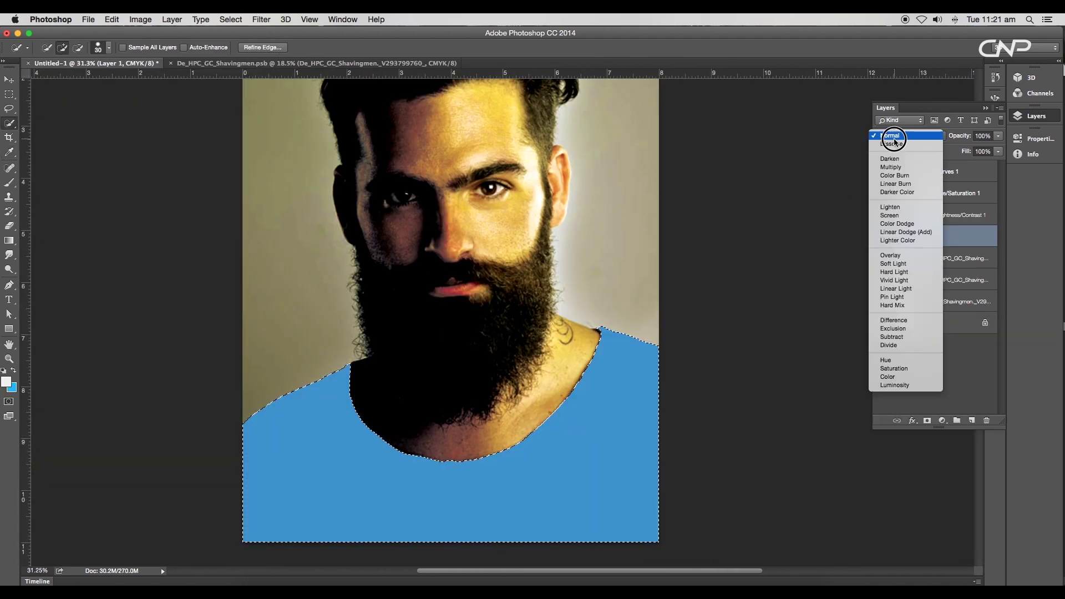
pyautogui.click(904, 254)
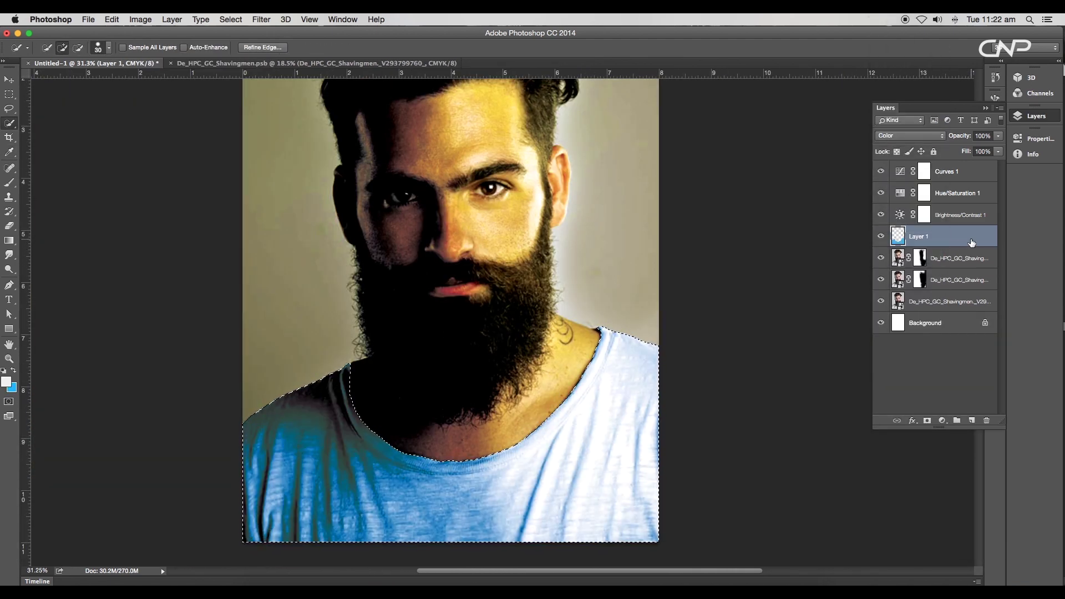
pyautogui.moveTo(974, 239); pyautogui.dragTo(972, 420)
pyautogui.click(904, 142)
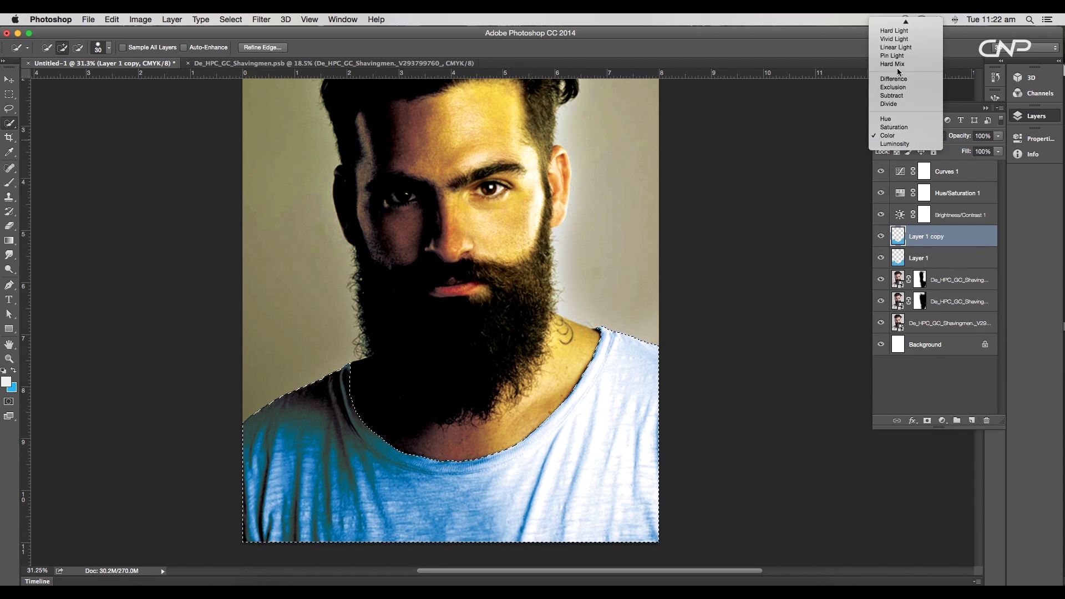
pyautogui.click(890, 139)
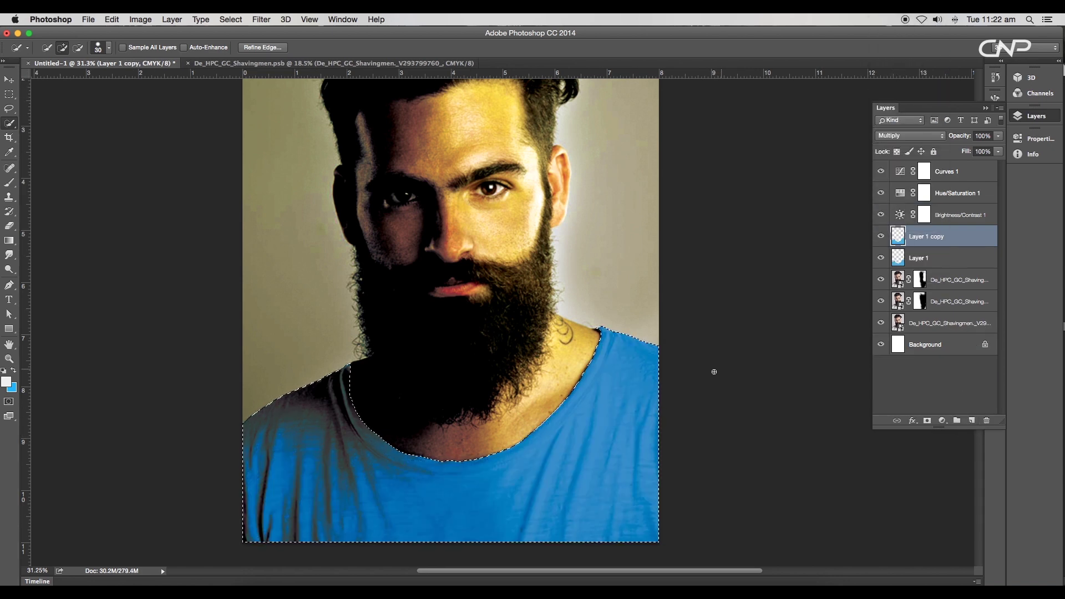
pyautogui.scroll(2, 621, 411)
pyautogui.moveTo(997, 135); pyautogui.dragTo(990, 150)
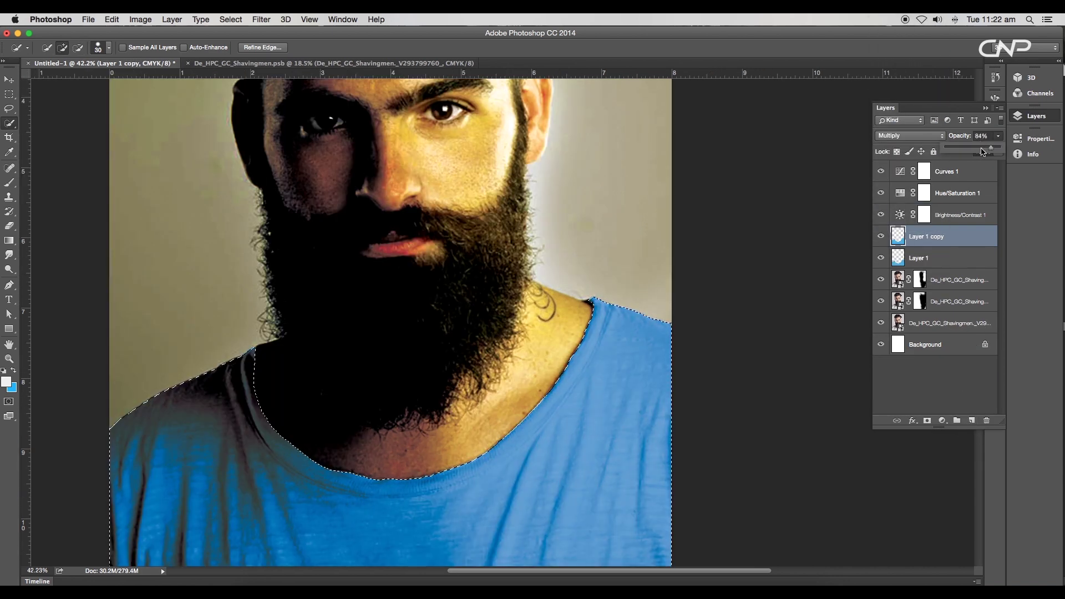
# Step: Erase the stray blue along the T-shirt's collar and shoulder edges with a 15 px Eraser
pyautogui.click(5, 81)
pyautogui.click(61, 137)
pyautogui.press('super+0')
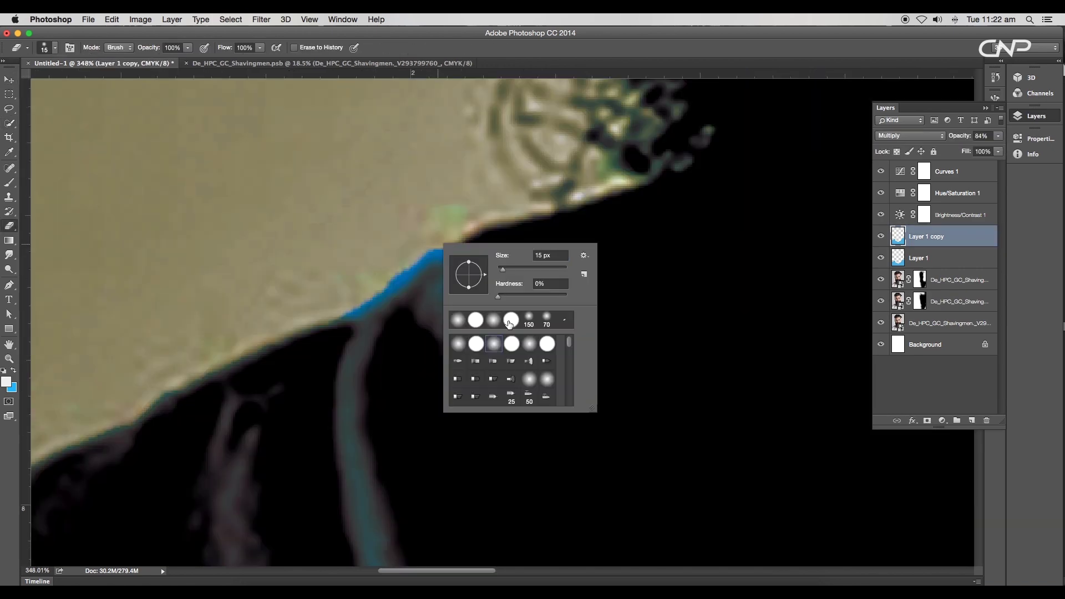
pyautogui.press('Escape')
pyautogui.hotkey('alt', '[')
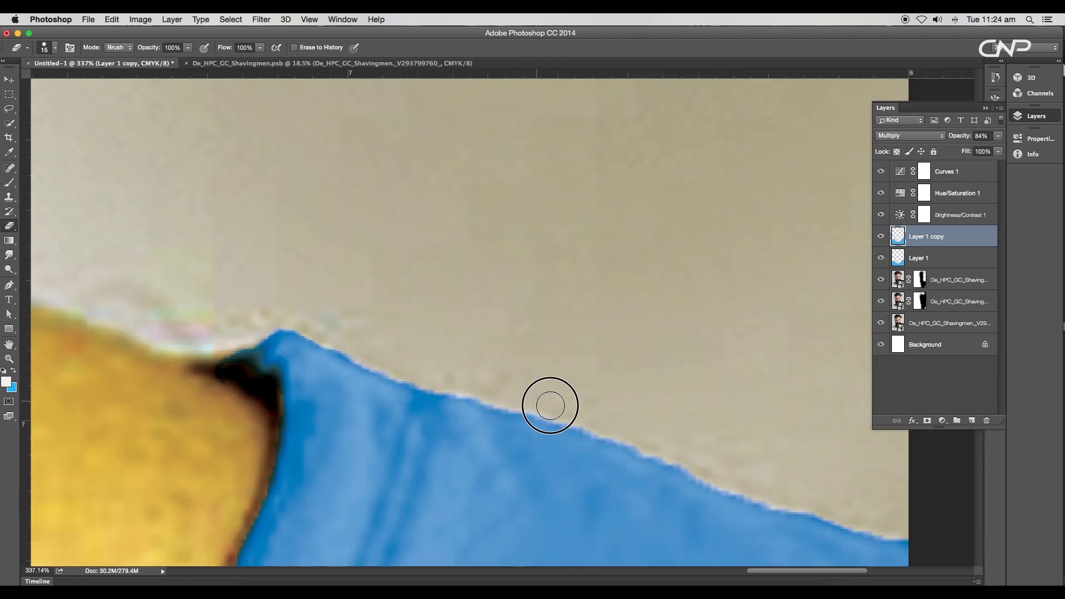
# Step: Export the finished portrait for the web as a PNG-24 image into the 01. Social Justice folder
pyautogui.click(571, 491)
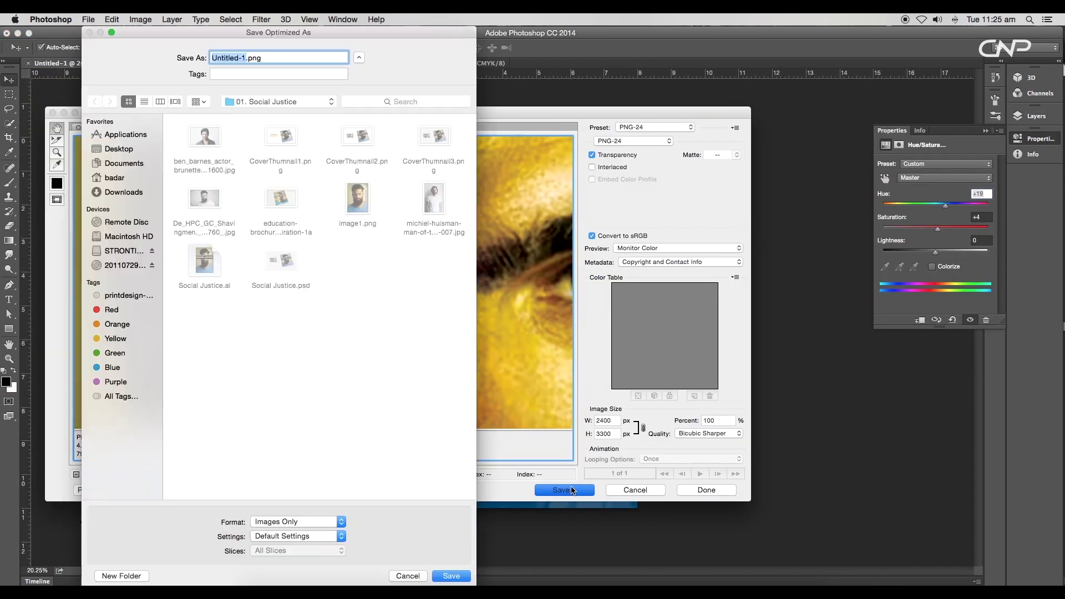
pyautogui.click(450, 576)
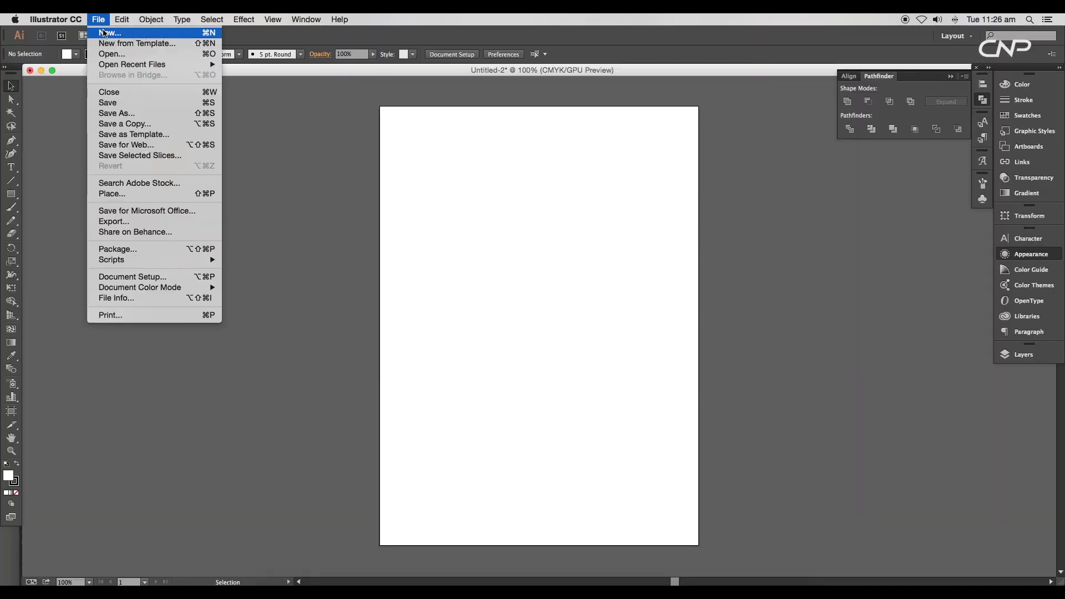
# Step: In Illustrator, create an 8 x 11 in CMYK document named Cover at 300 ppi with a 0.25 in bleed on every side
pyautogui.click(105, 33)
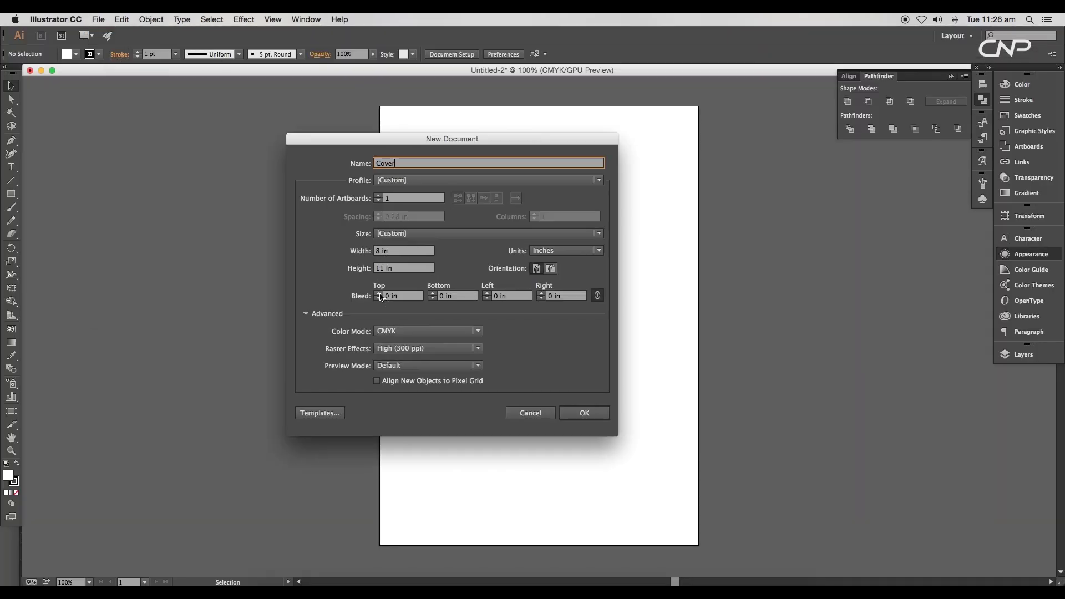
pyautogui.click(380, 294)
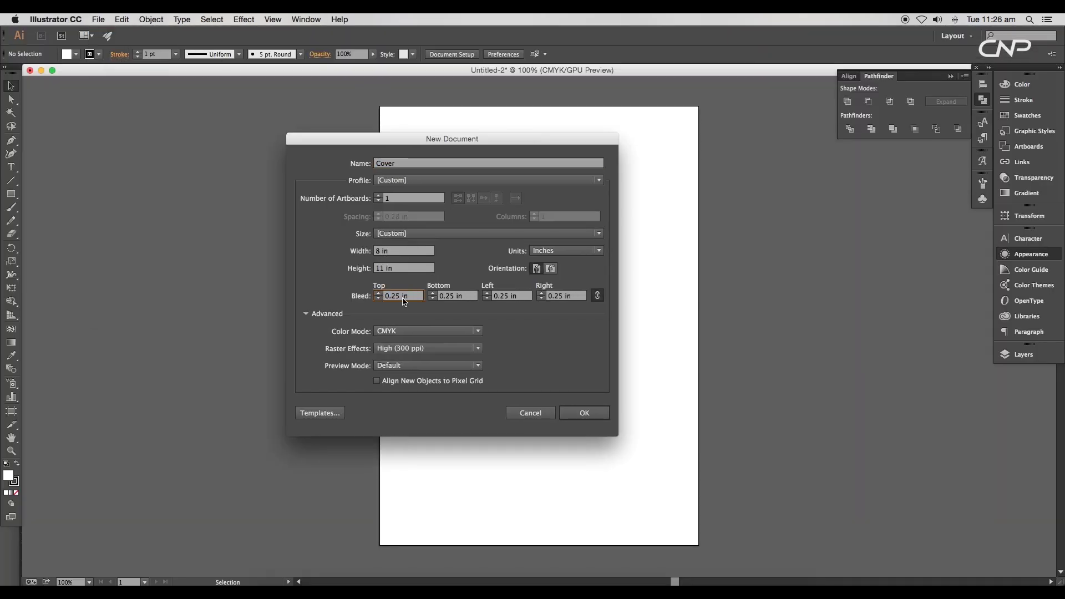
pyautogui.click(583, 420)
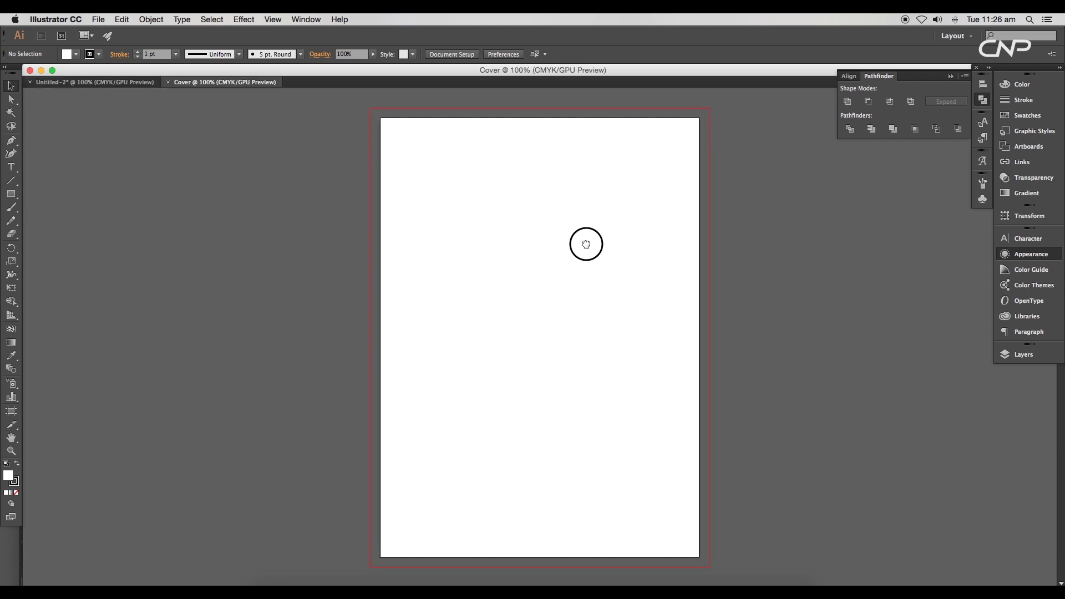
# Step: Place image1.png from the 01. Social Justice folder in Finder into the Cover document and align it to the artboard
pyautogui.moveTo(586, 244); pyautogui.dragTo(468, 245)
pyautogui.click(463, 574)
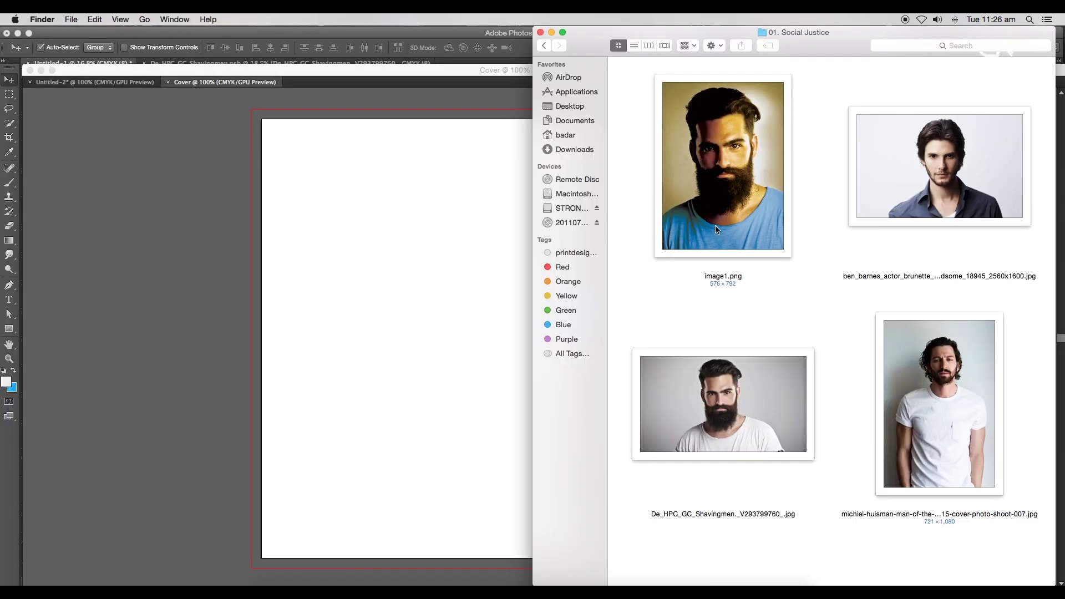
pyautogui.moveTo(717, 228); pyautogui.dragTo(433, 354)
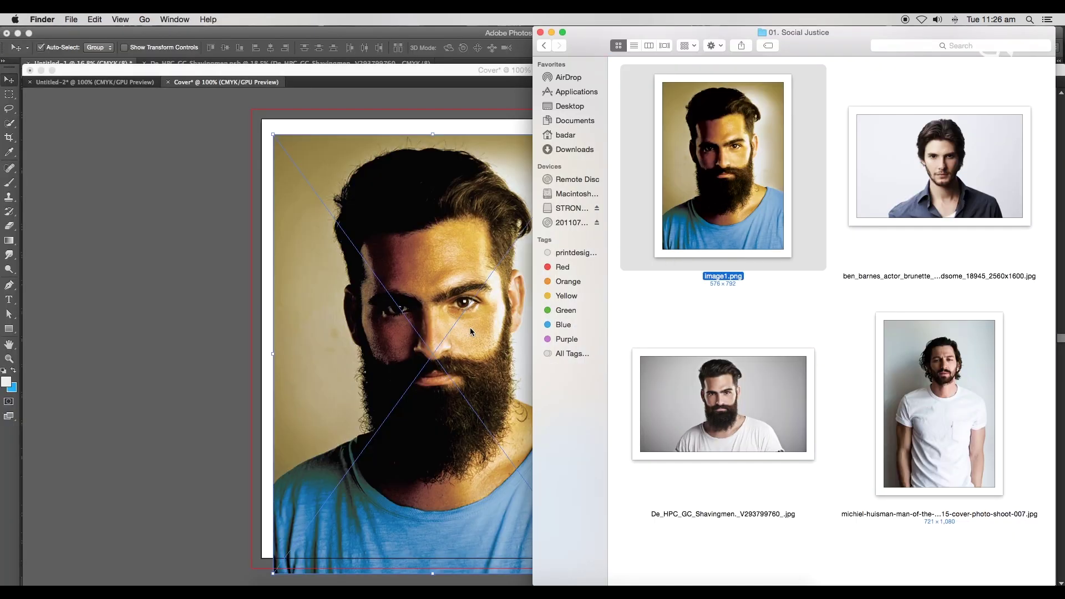
pyautogui.click(469, 328)
pyautogui.moveTo(498, 338); pyautogui.dragTo(489, 334)
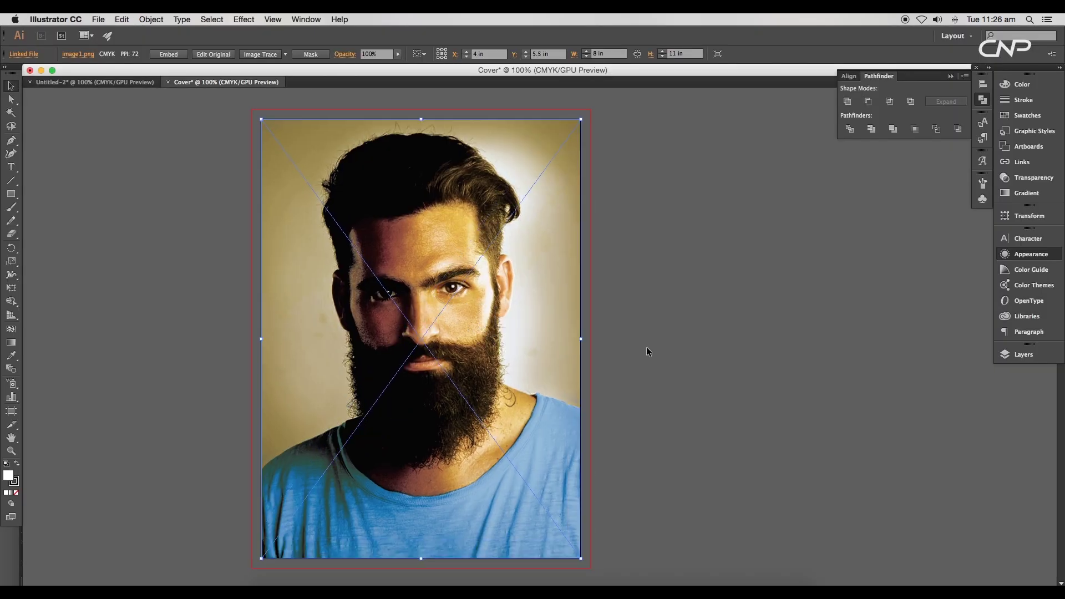
# Step: Lock the placed portrait image on the artboard
pyautogui.click(646, 348)
pyautogui.scroll(1, 518, 265)
pyautogui.scroll(-2, 524, 271)
pyautogui.scroll(1, 509, 322)
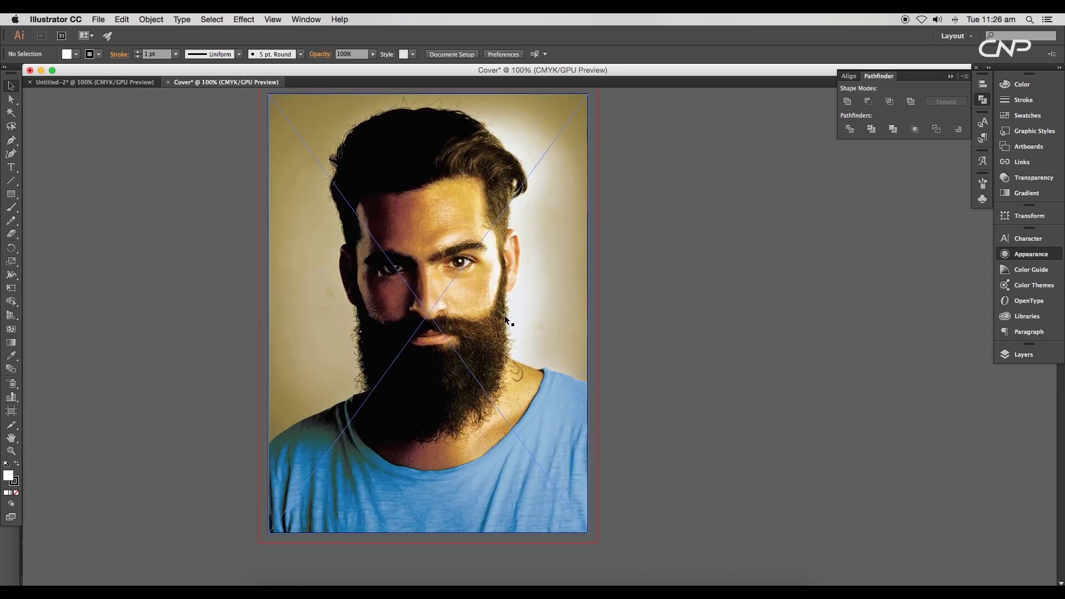
pyautogui.click(507, 309)
pyautogui.press('super+2')
pyautogui.moveTo(653, 321); pyautogui.dragTo(668, 323)
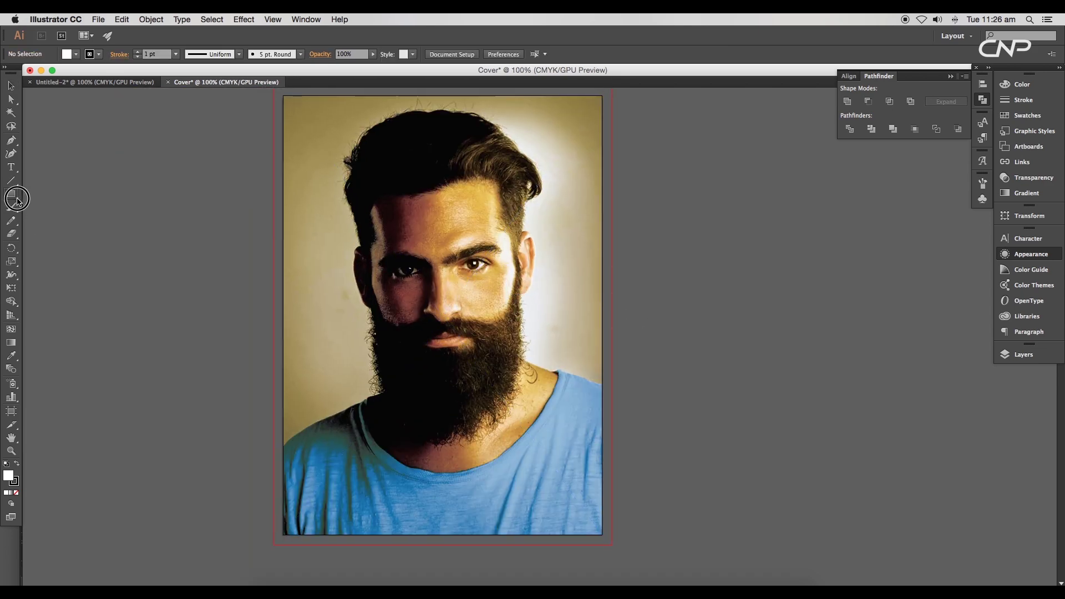
# Step: Draw a full-width rectangle about 8 x 1.51 in across the man's eyes, with black fill and no stroke
pyautogui.moveTo(602, 234); pyautogui.dragTo(282, 294)
pyautogui.click(75, 54)
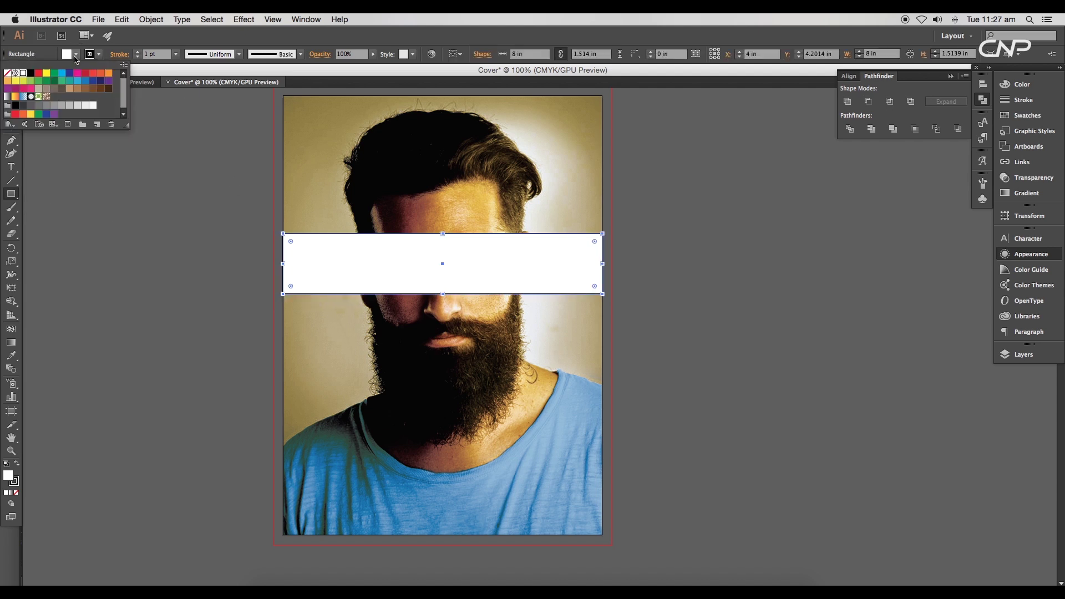
pyautogui.click(31, 72)
pyautogui.click(99, 55)
pyautogui.click(8, 72)
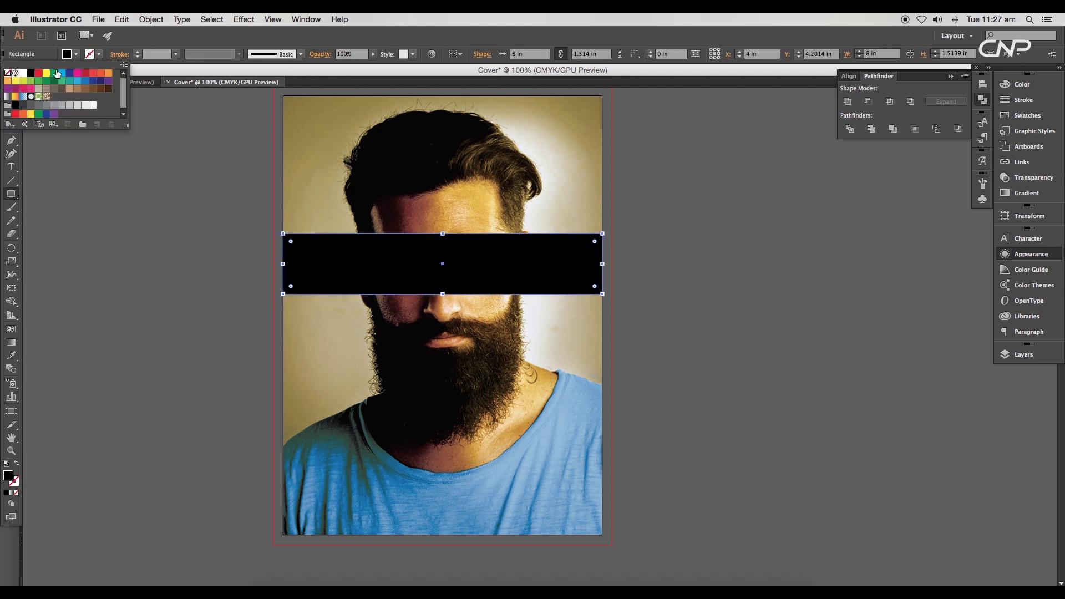
pyautogui.click(11, 90)
pyautogui.click(645, 384)
# Step: Duplicate the black band, fill the copy with cyan blue, and shrink it into a thin strip overlapping the band's upper edge
pyautogui.press('super+equal')
pyautogui.moveTo(582, 341); pyautogui.dragTo(573, 248)
pyautogui.click(75, 54)
pyautogui.click(63, 74)
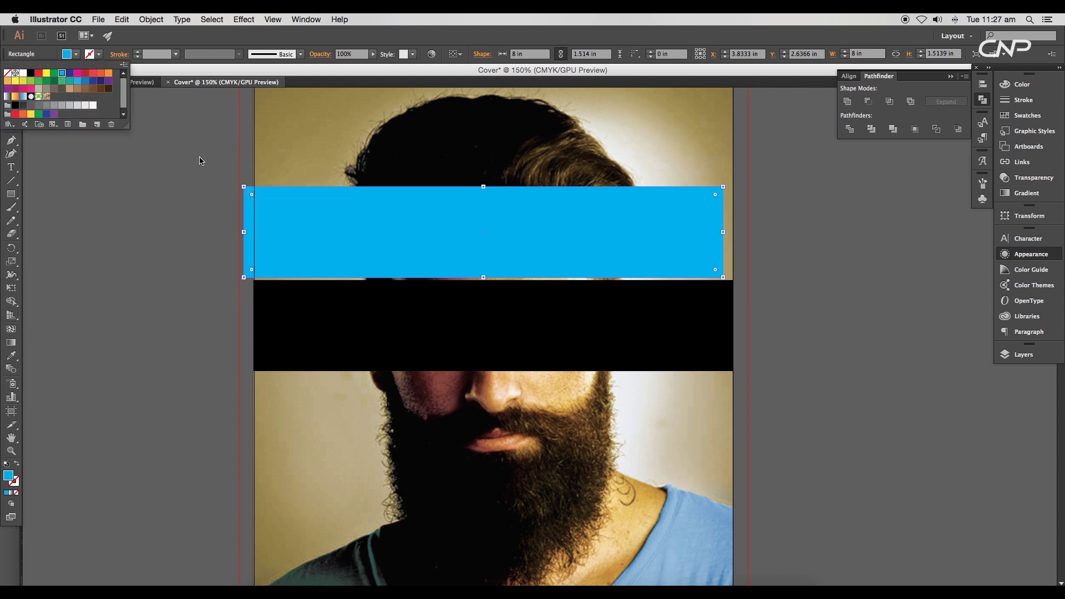
pyautogui.click(484, 233)
pyautogui.moveTo(484, 233); pyautogui.dragTo(433, 285)
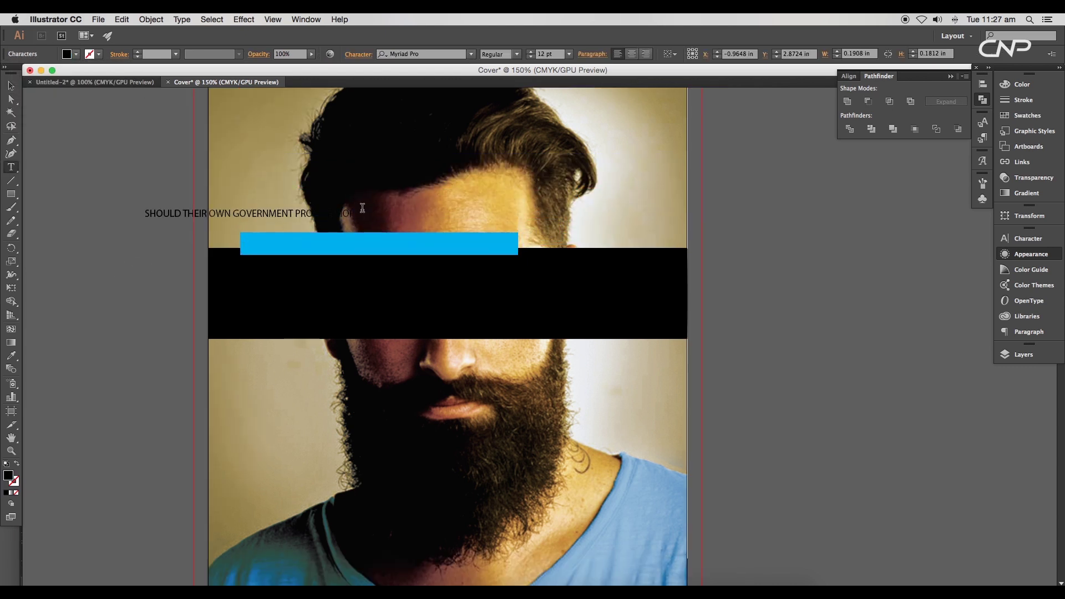
# Step: Place the text "SHOULD THEIR OWN GOVERNMENT PROVIDE MORE" on the blue strip and color it white
pyautogui.press('Escape')
pyautogui.moveTo(288, 213); pyautogui.dragTo(404, 244)
pyautogui.click(76, 54)
pyautogui.click(30, 75)
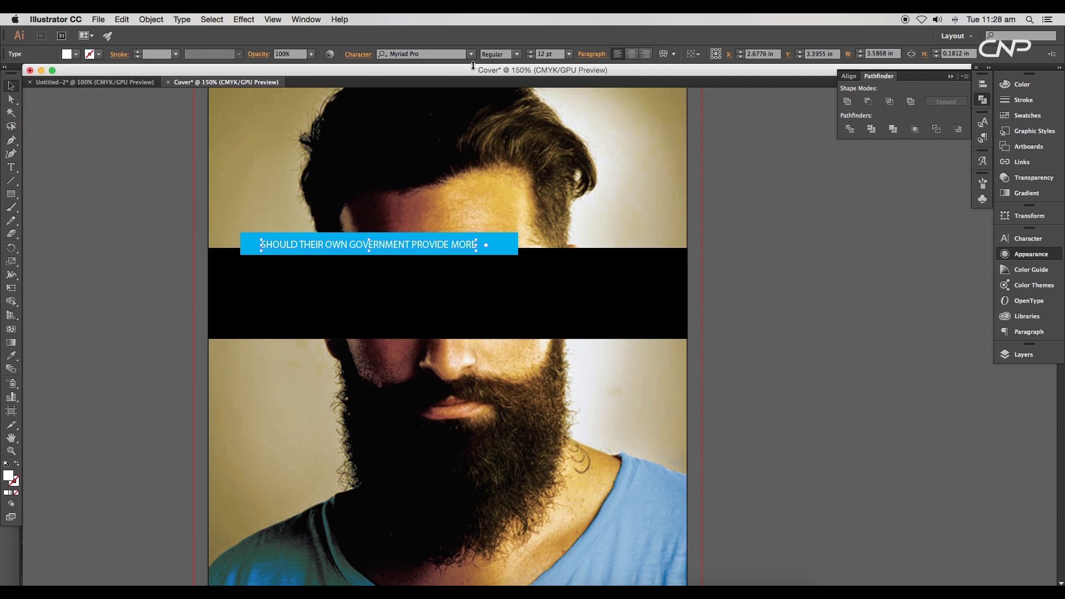
# Step: Set the strip text's font to ヒラギノ角ゴ Std W8 and scale it to 10.34 pt so it fits inside the strip
pyautogui.click(471, 55)
pyautogui.press('Up')
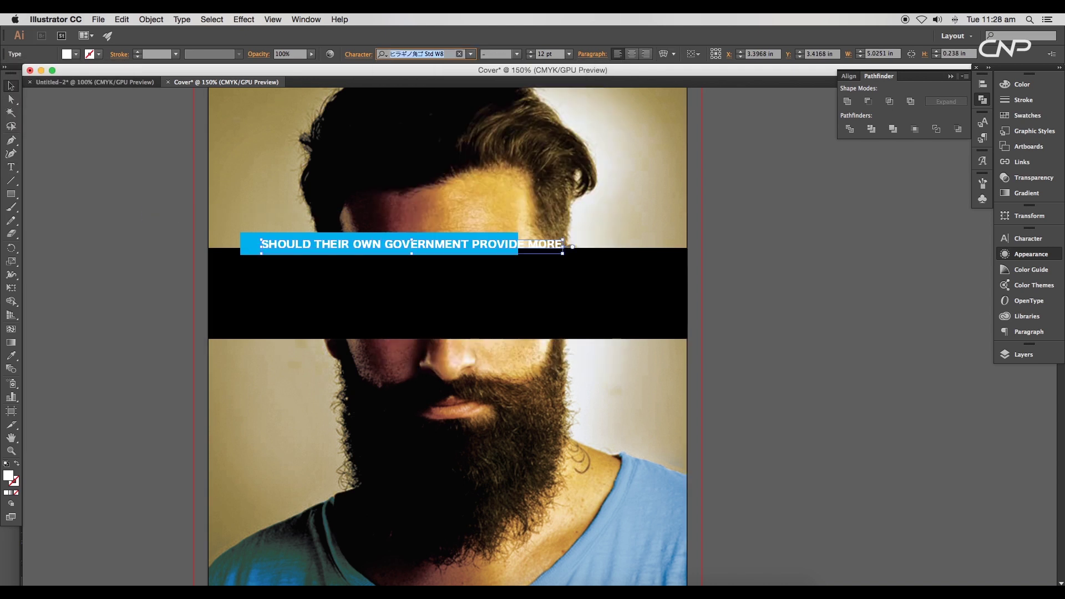
pyautogui.moveTo(563, 247); pyautogui.dragTo(512, 235)
# Step: Add the white headline "SOCIAL JUSTICE" on the black band and enlarge it to 55.87 pt to span the band
pyautogui.press('t')
pyautogui.click(253, 298)
pyautogui.write('SOCIAL JUSTIC')
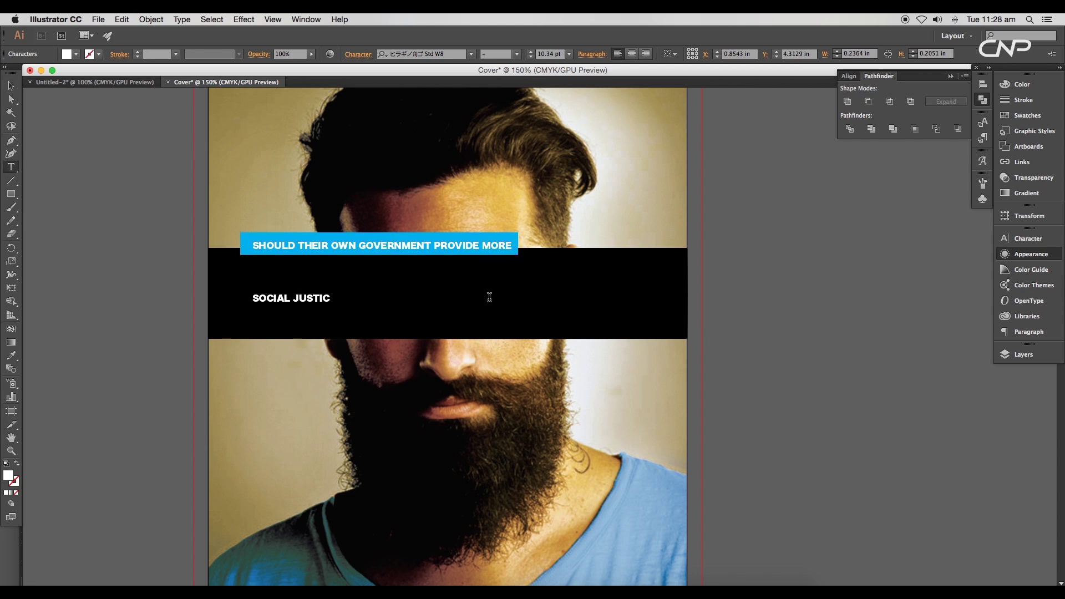
pyautogui.write('E')
pyautogui.press('Escape')
pyautogui.moveTo(339, 293); pyautogui.dragTo(677, 256)
# Step: Tighten the SOCIAL JUSTICE headline's tracking to -40, then enlarge it to 58.55 pt and nudge it to fit the band
pyautogui.click(359, 55)
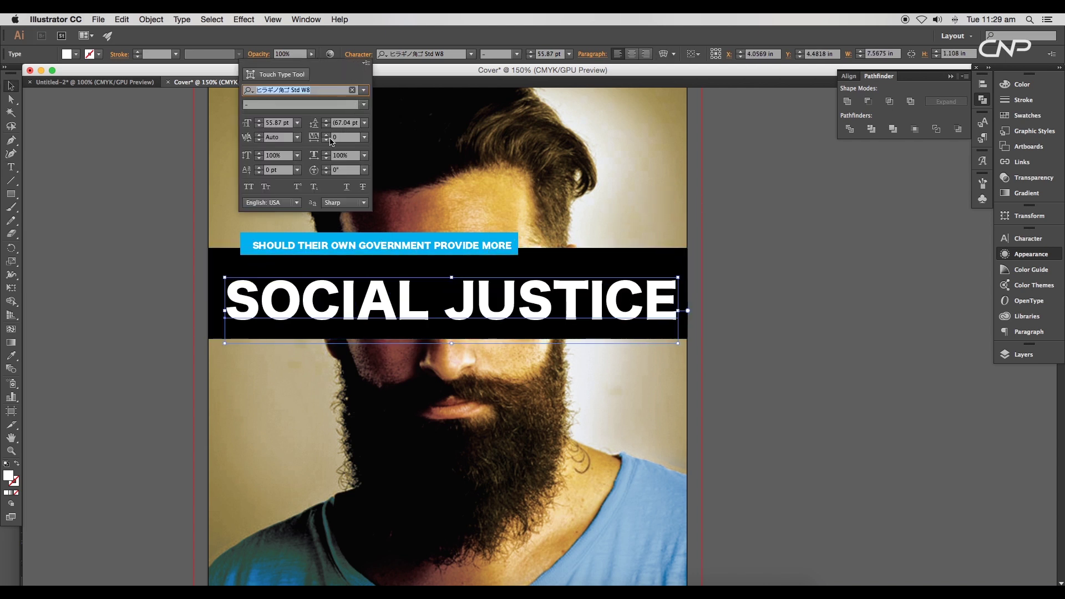
pyautogui.click(326, 134)
pyautogui.click(326, 140)
pyautogui.click(326, 140)
pyautogui.click(326, 140)
pyautogui.click(326, 140)
pyautogui.click(326, 140)
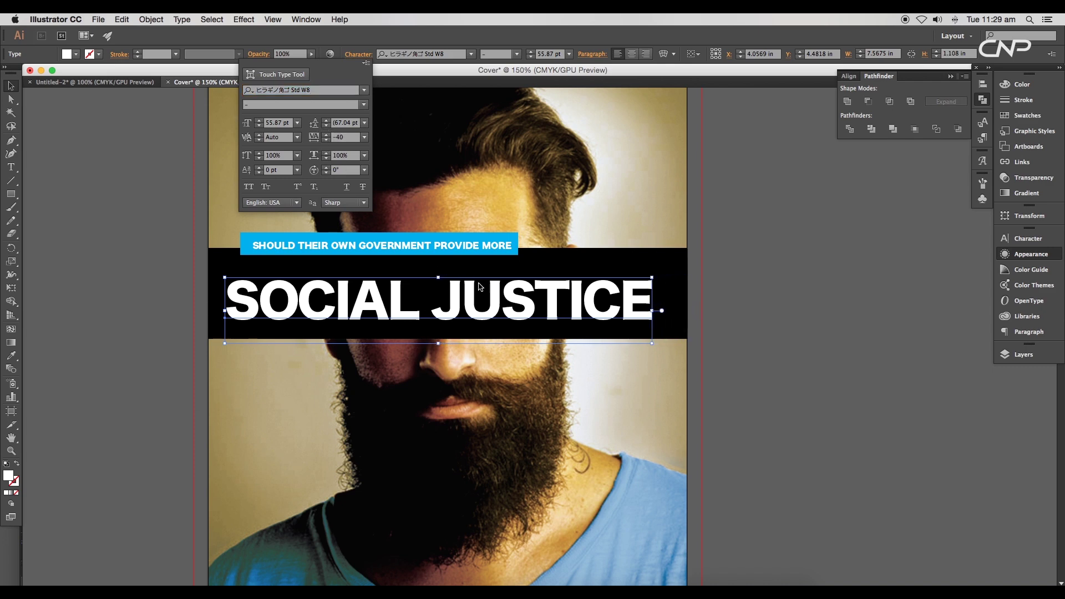
pyautogui.moveTo(651, 277); pyautogui.dragTo(672, 274)
pyautogui.press('Right')
pyautogui.press('Right')
pyautogui.press('Right')
# Step: Shrink the blue strip and its text to about 4.24 x 0.31 in, overlapping the black band's upper edge
pyautogui.hscroll(-3, 762, 301)
pyautogui.hscroll(3, 762, 300)
pyautogui.moveTo(507, 221); pyautogui.dragTo(502, 222)
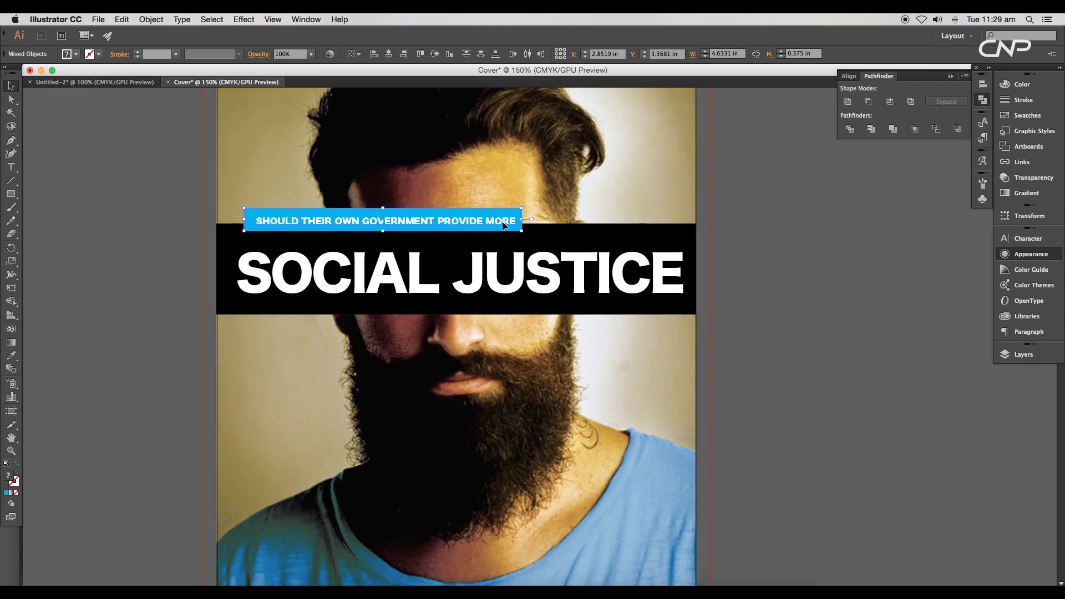
pyautogui.press('super+equal')
pyautogui.press('super+equal')
pyautogui.moveTo(606, 271); pyautogui.dragTo(563, 275)
pyautogui.moveTo(304, 248); pyautogui.dragTo(304, 252)
pyautogui.moveTo(304, 295); pyautogui.dragTo(304, 288)
pyautogui.moveTo(407, 291); pyautogui.dragTo(406, 297)
pyautogui.press('super+minus')
pyautogui.press('super+minus')
pyautogui.click(908, 335)
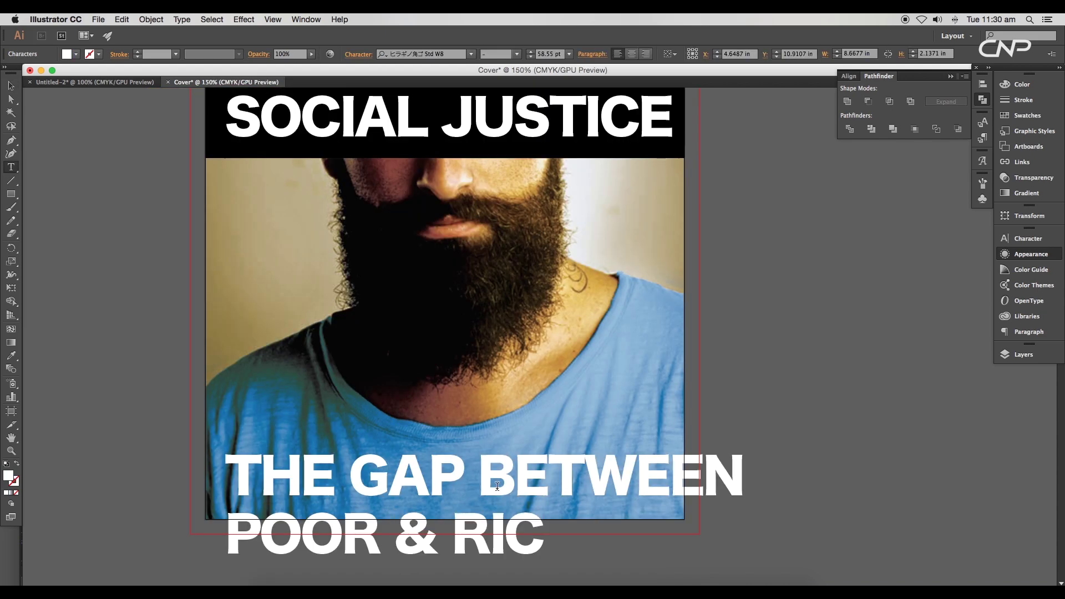
# Step: Reduce the type size of the "THE GAP BETWEEN POOR & RICH" cover line and change its font
pyautogui.press('super+shift+comma')
pyautogui.press('super+shift+comma')
pyautogui.press('super+shift+comma')
pyautogui.click(471, 54)
pyautogui.click(430, 242)
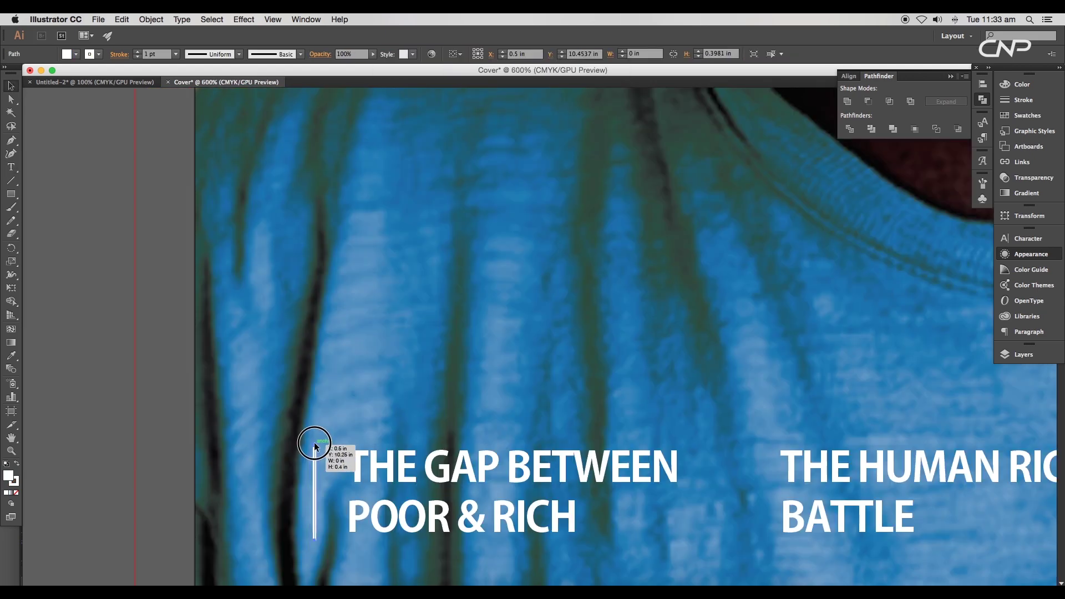
# Step: Duplicate the white vertical divider sideways and repeat the copy three more times at equal spacing across the cover lines
pyautogui.press('super+minus')
pyautogui.press('super+minus')
pyautogui.press('super+minus')
pyautogui.keyDown('alt'); pyautogui.moveTo(196, 413); pyautogui.dragTo(335, 410); pyautogui.keyUp('alt')
pyautogui.press('super+d')
pyautogui.press('super+d')
pyautogui.press('super+d')
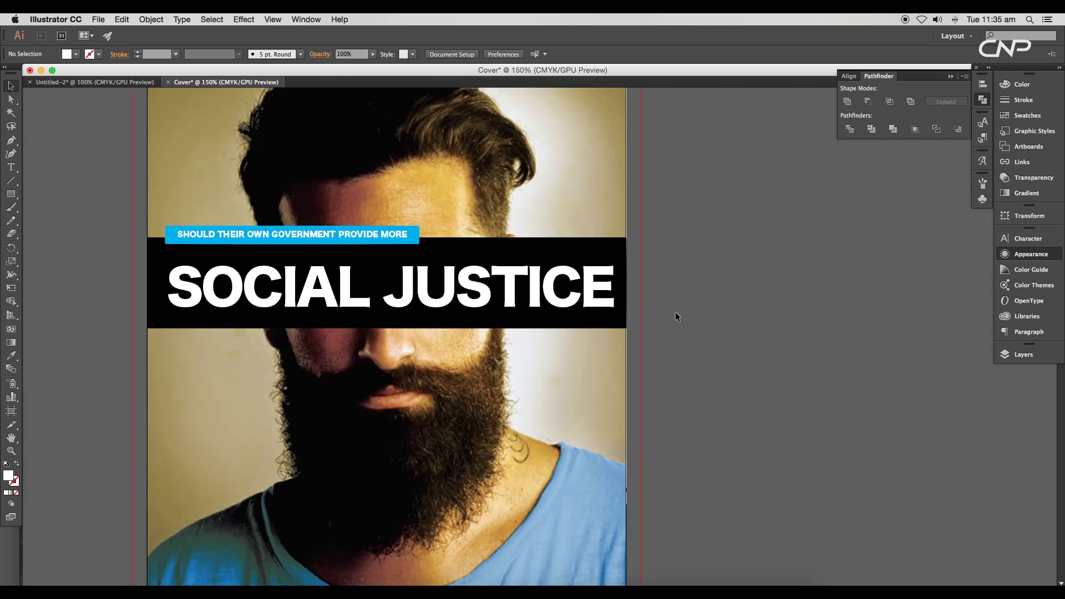
# Step: Increase the black band's height to 1.715 in and apply a Gaussian Blur with a 9.6 pixel radius
pyautogui.click(602, 330)
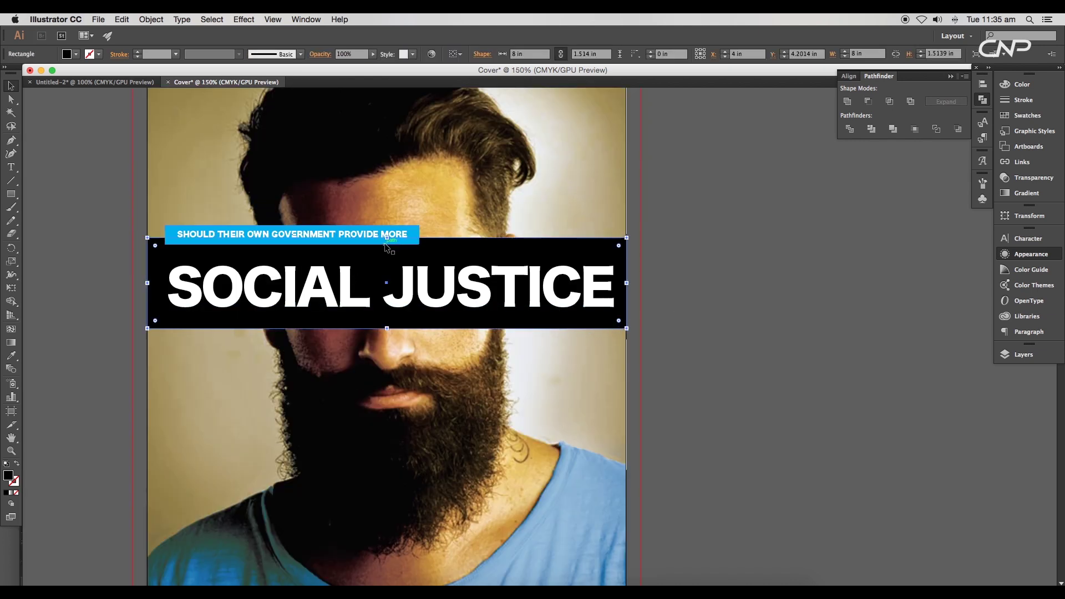
pyautogui.moveTo(388, 239); pyautogui.dragTo(388, 232)
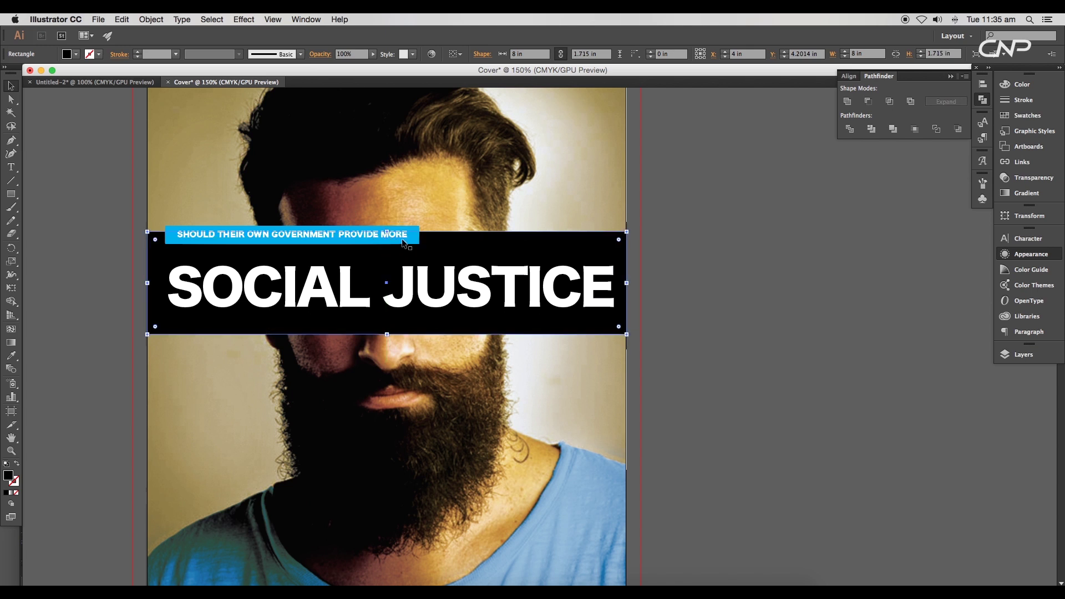
pyautogui.click(244, 20)
pyautogui.moveTo(338, 231)
pyautogui.click(427, 232)
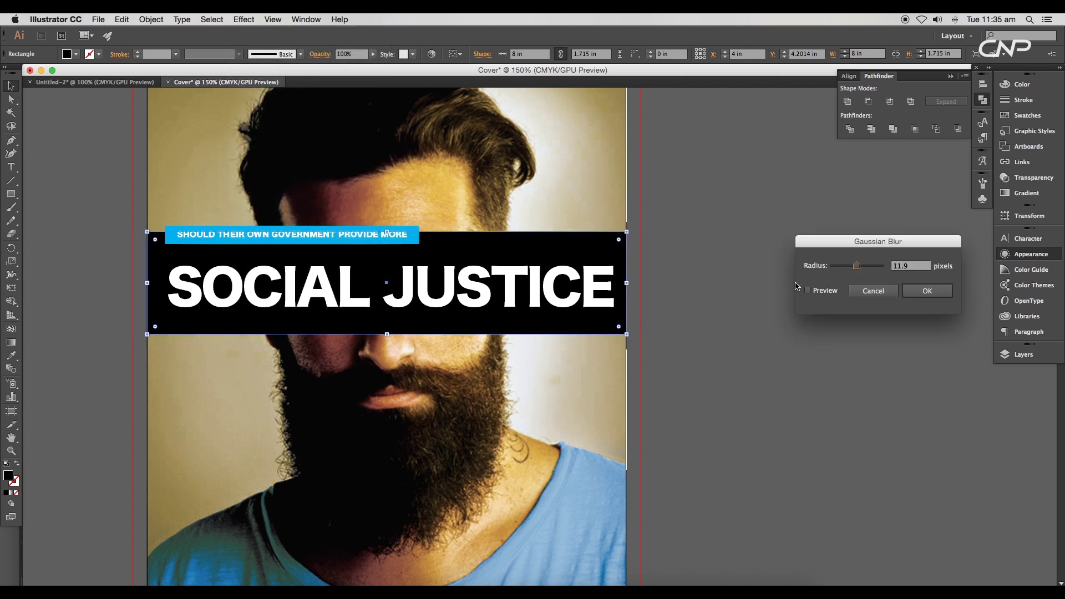
pyautogui.click(808, 290)
pyautogui.moveTo(858, 267); pyautogui.dragTo(856, 267)
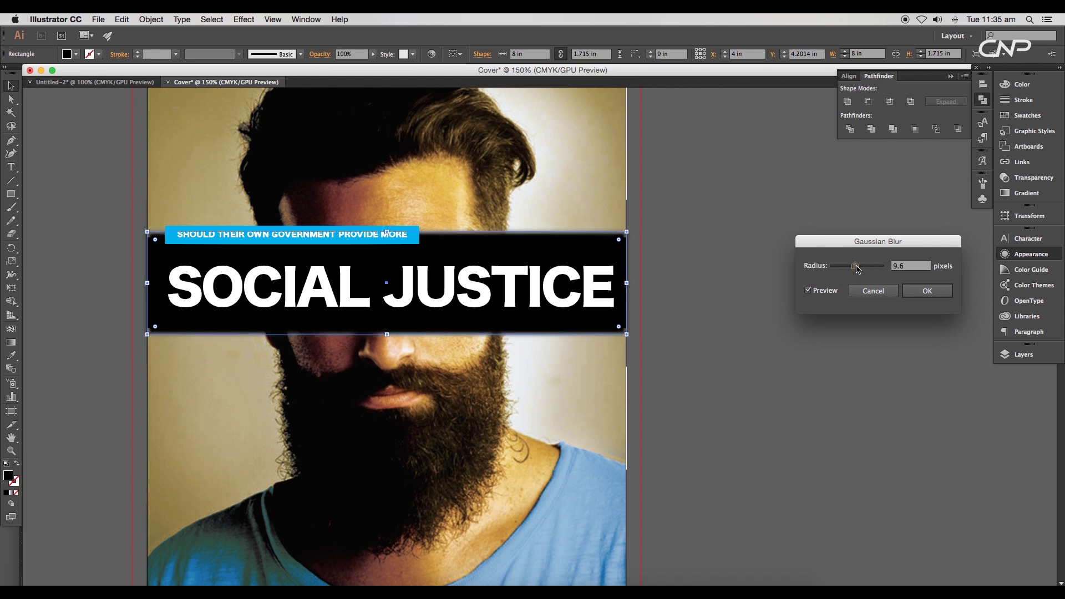
pyautogui.click(926, 291)
# Step: Widen the blurred black band evenly so it extends past both side edges of the page
pyautogui.click(643, 276)
pyautogui.click(623, 235)
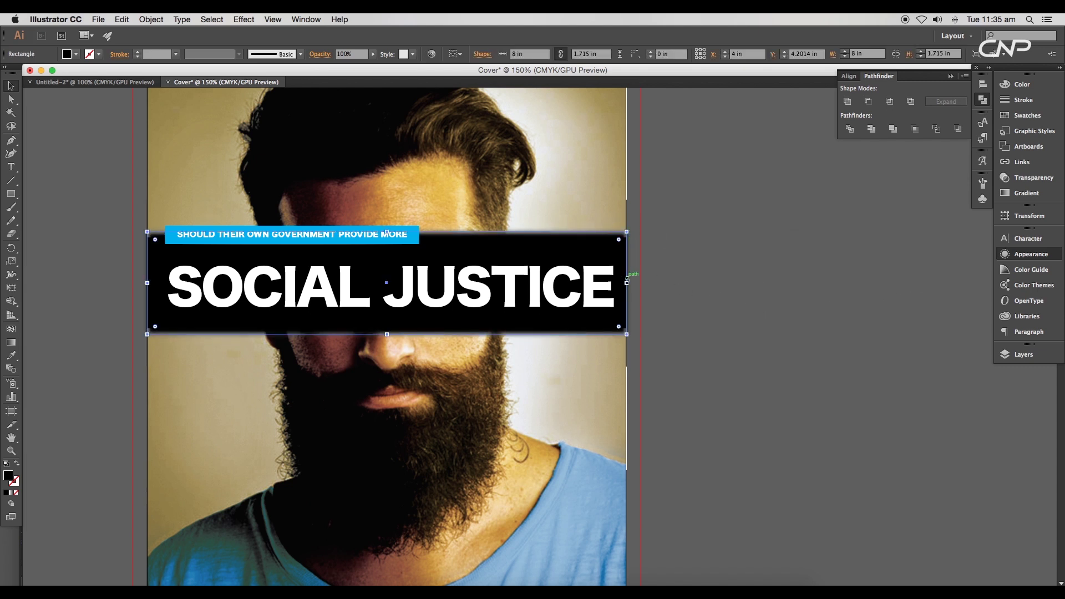
pyautogui.moveTo(636, 286); pyautogui.dragTo(637, 286)
pyautogui.click(693, 295)
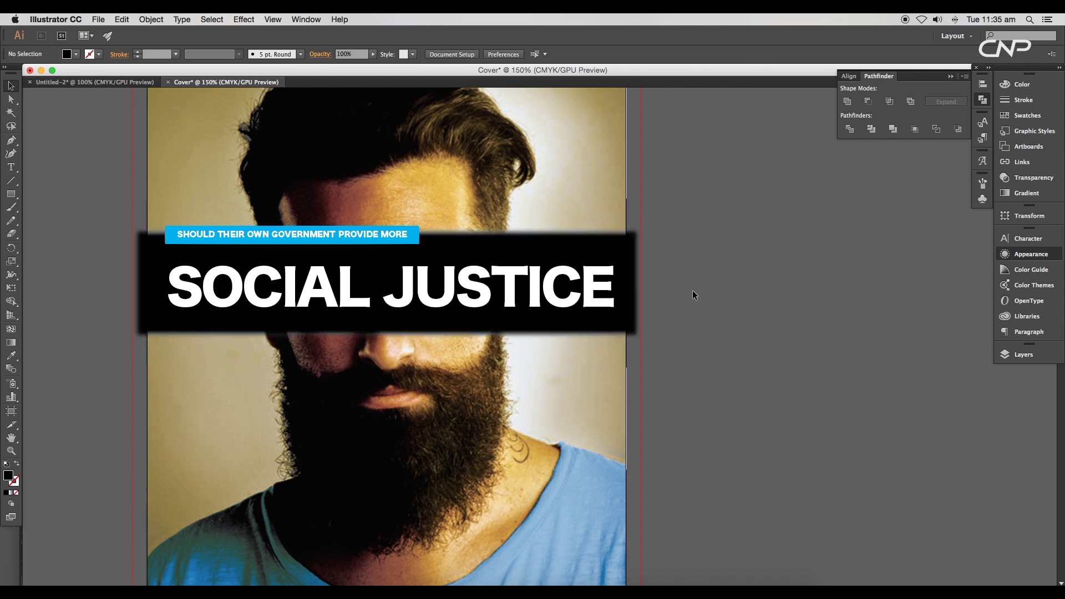
# Step: Make the page-wide rectangle taller than the blurred band and use it as a clipping mask to trim the band's overhanging ends
pyautogui.click(571, 325)
pyautogui.click(670, 262)
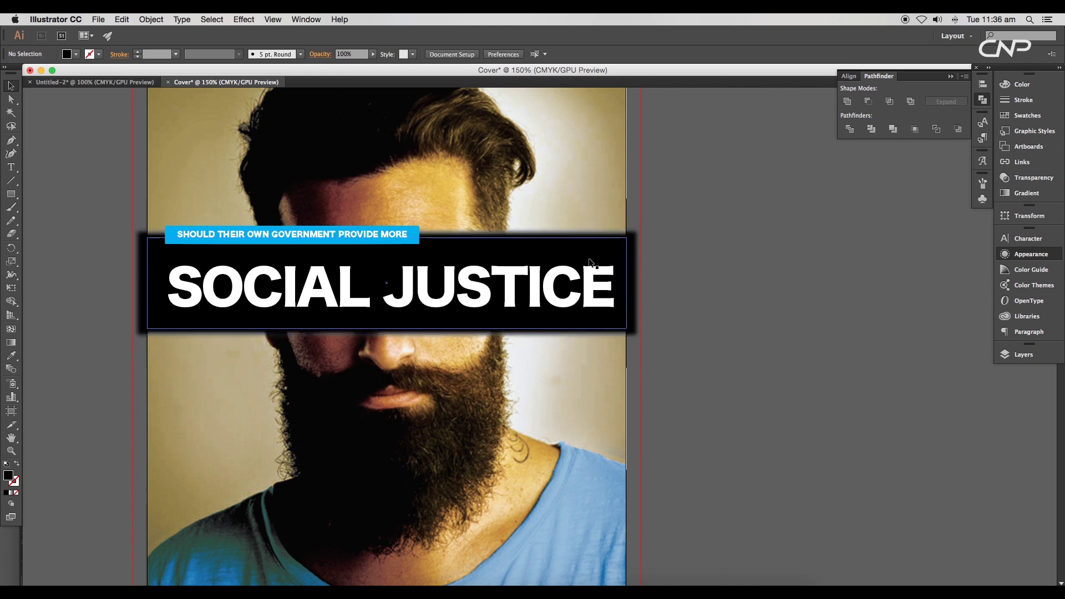
pyautogui.click(591, 264)
pyautogui.moveTo(387, 238); pyautogui.dragTo(387, 223)
pyautogui.rightClick(625, 256)
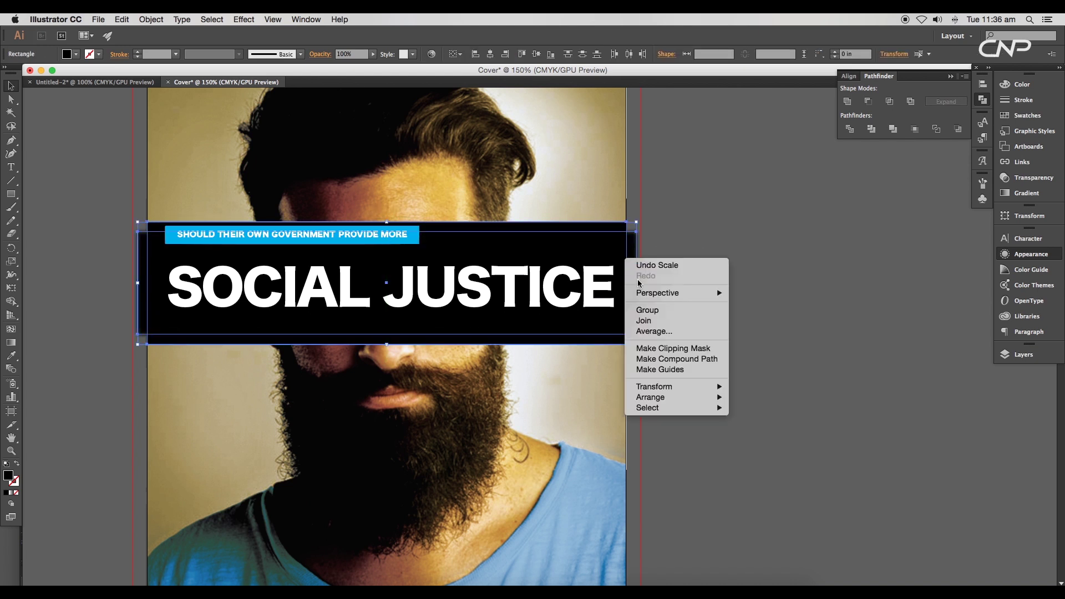
pyautogui.click(643, 347)
pyautogui.scroll(-3, 671, 321)
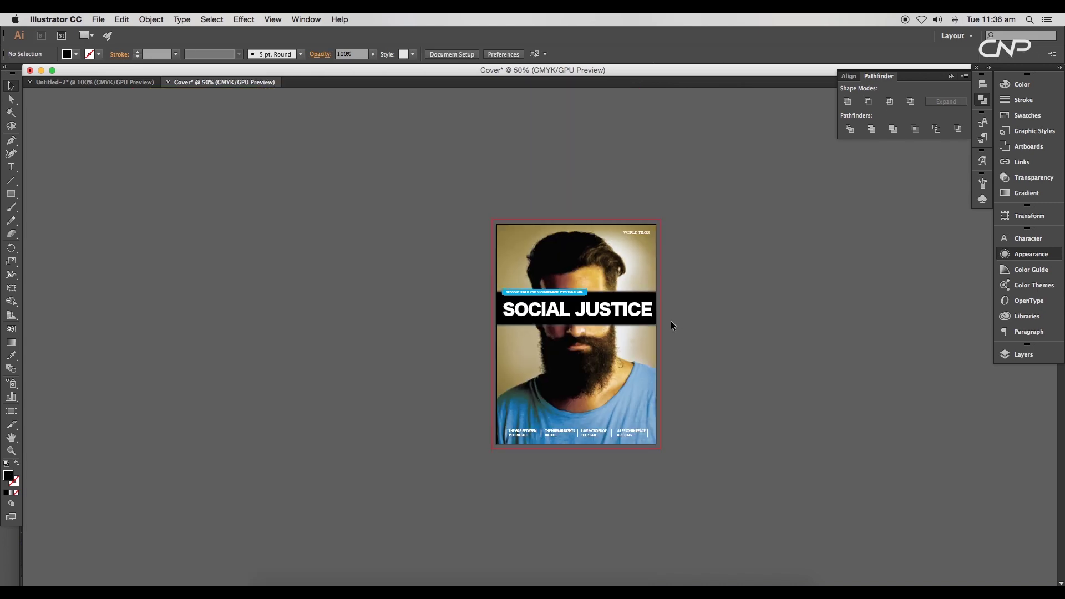
# Step: Move the blue strip and its text slightly upward together, to Y 3.3187 in
pyautogui.scroll(4, 671, 321)
pyautogui.click(318, 210)
pyautogui.keyDown('shift'); pyautogui.click(317, 209); pyautogui.keyUp('shift')
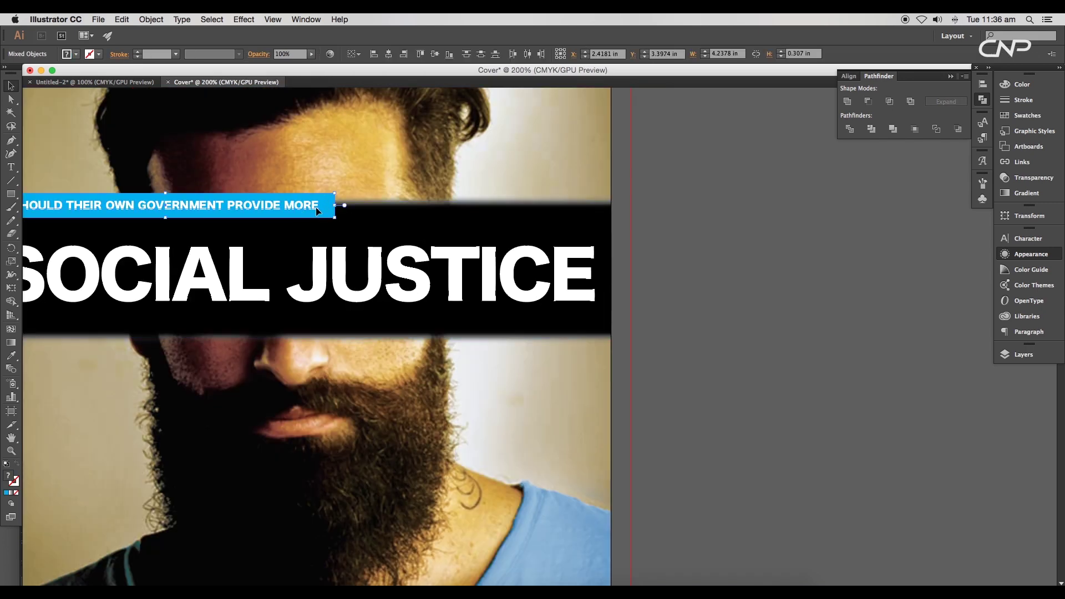
pyautogui.moveTo(317, 209); pyautogui.dragTo(317, 203)
pyautogui.hscroll(-1, 585, 266)
pyautogui.click(708, 279)
pyautogui.scroll(-2, 709, 280)
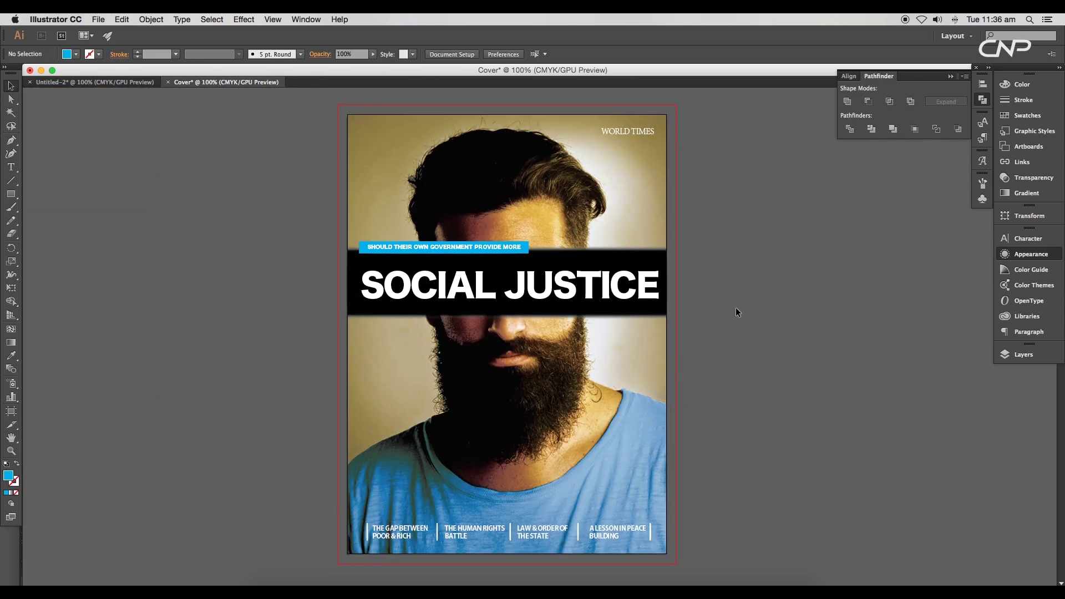
pyautogui.moveTo(744, 307); pyautogui.dragTo(680, 288)
pyautogui.scroll(2, 532, 321)
pyautogui.moveTo(468, 286); pyautogui.dragTo(568, 308)
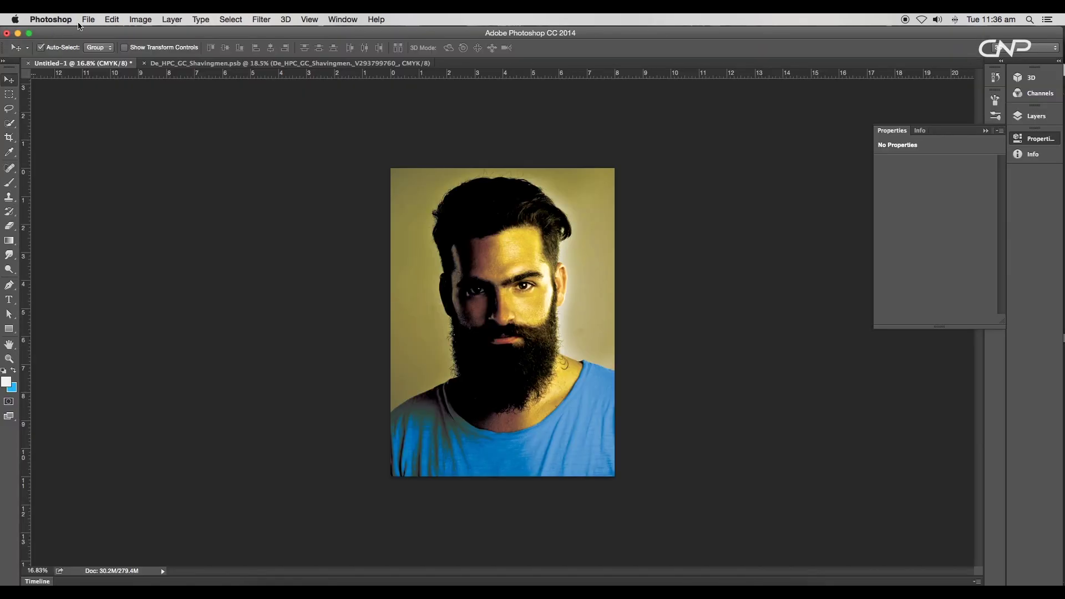
# Step: Create a new 2000 x 1200 pixel CMYK document with a resolution of 300 pixels/inch and a white background
pyautogui.press('super+n')
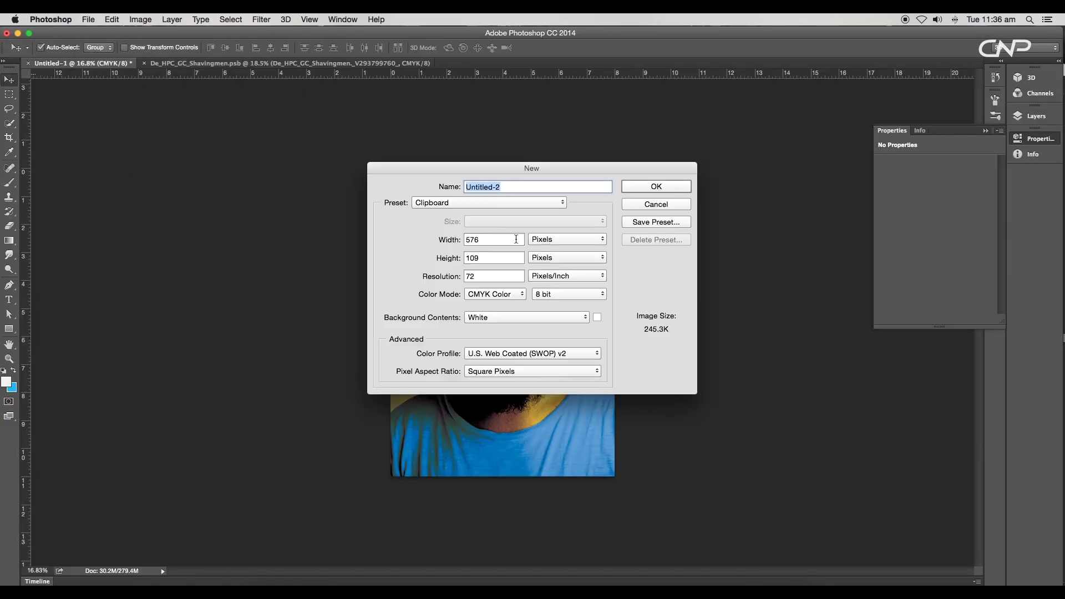
pyautogui.doubleClick(520, 240)
pyautogui.write('2000')
pyautogui.doubleClick(477, 258)
pyautogui.write('1200')
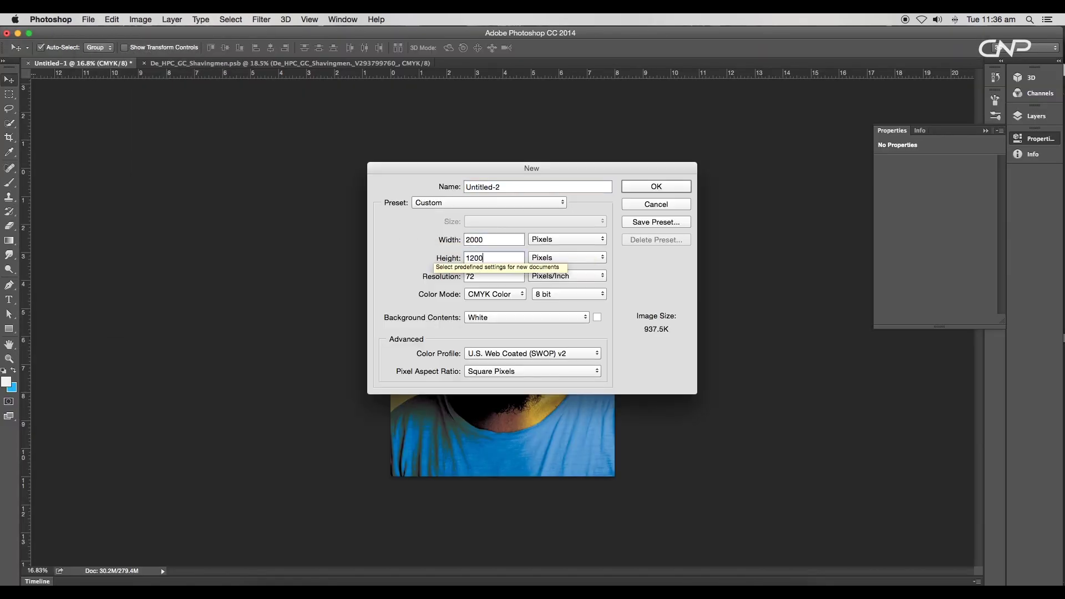
pyautogui.write('300')
pyautogui.press('Return')
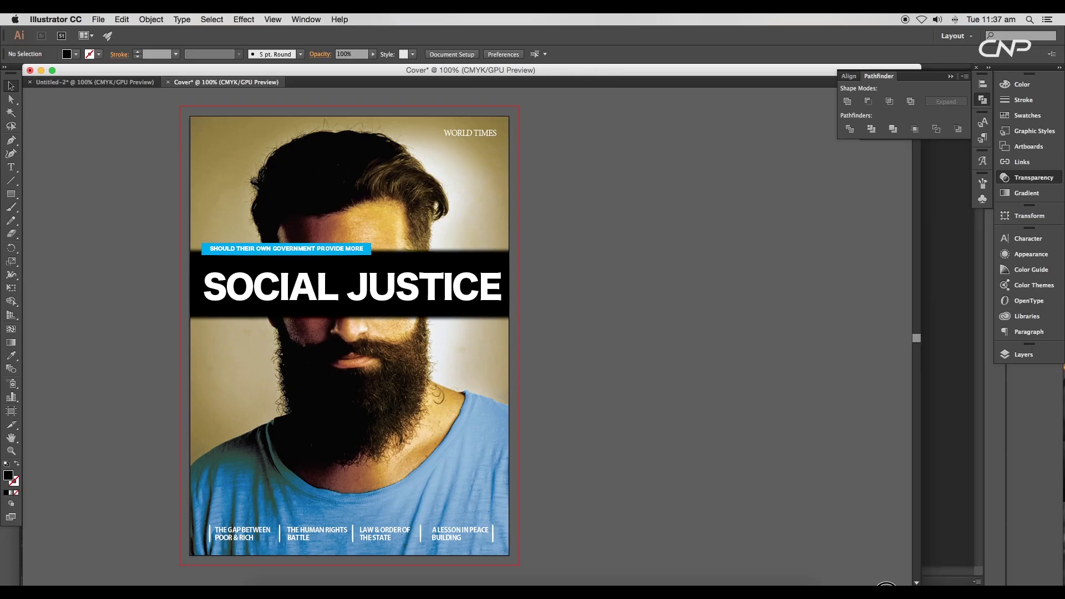
# Step: Narrow the Illustrator window, then place the portrait, WORLD TIMES text and cover lines in the Photoshop document, shifted toward its right half
pyautogui.moveTo(886, 584); pyautogui.dragTo(551, 581)
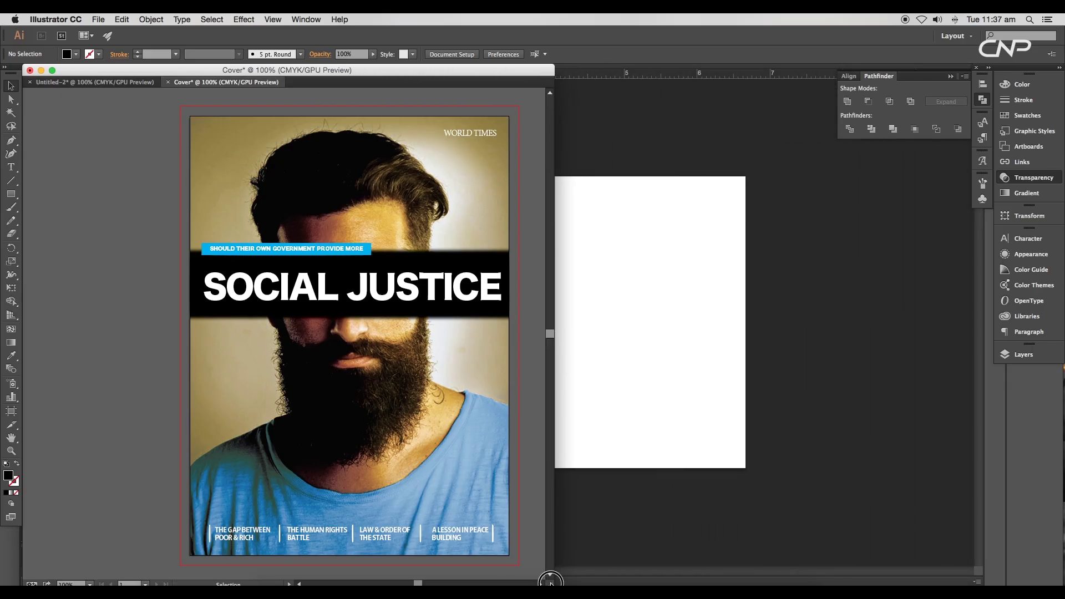
pyautogui.hscroll(3, 497, 430)
pyautogui.moveTo(499, 439); pyautogui.dragTo(128, 550)
pyautogui.moveTo(424, 175); pyautogui.dragTo(637, 202)
pyautogui.press('Return')
pyautogui.moveTo(535, 338); pyautogui.dragTo(631, 338)
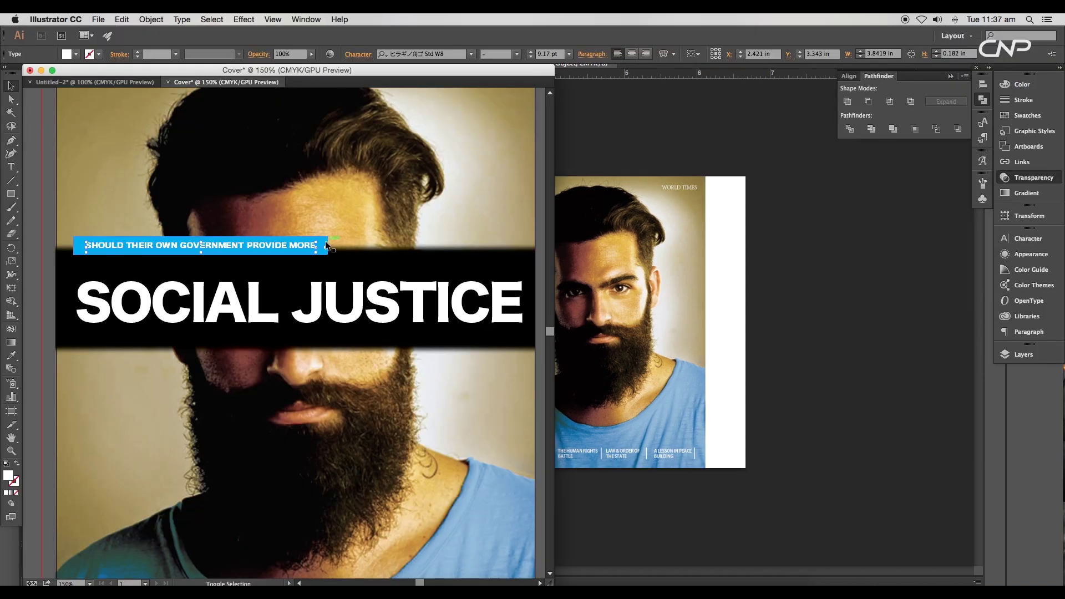
# Step: Select the blue strip, its text and the headline in Illustrator and place them together in the Photoshop document
pyautogui.keyDown('shift'); pyautogui.click(324, 243); pyautogui.keyUp('shift')
pyautogui.keyDown('shift'); pyautogui.click(347, 288); pyautogui.keyUp('shift')
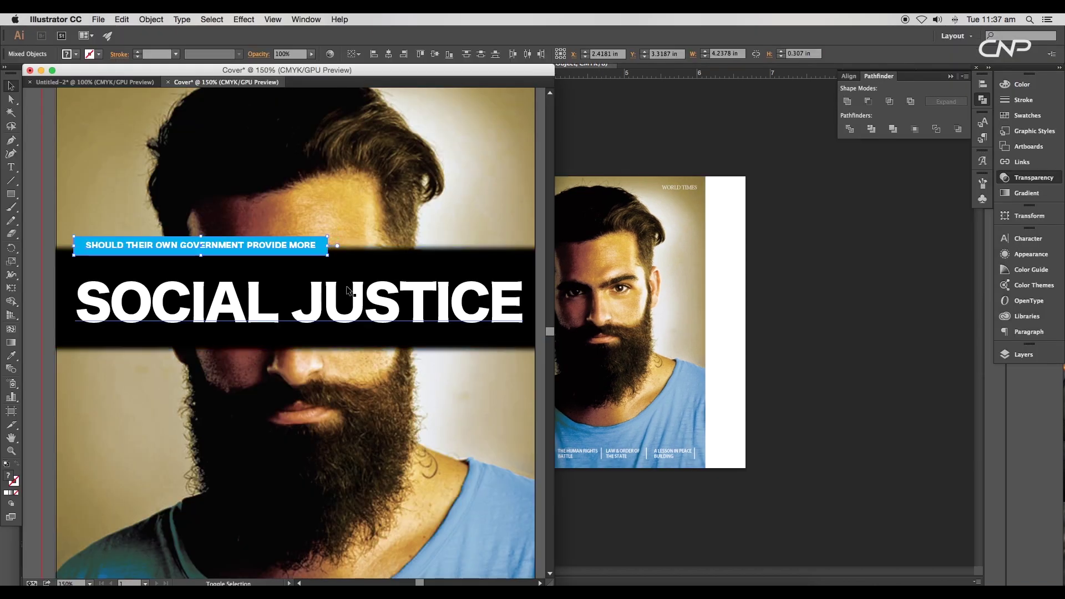
pyautogui.moveTo(344, 313); pyautogui.dragTo(644, 346)
pyautogui.press('super+Tab')
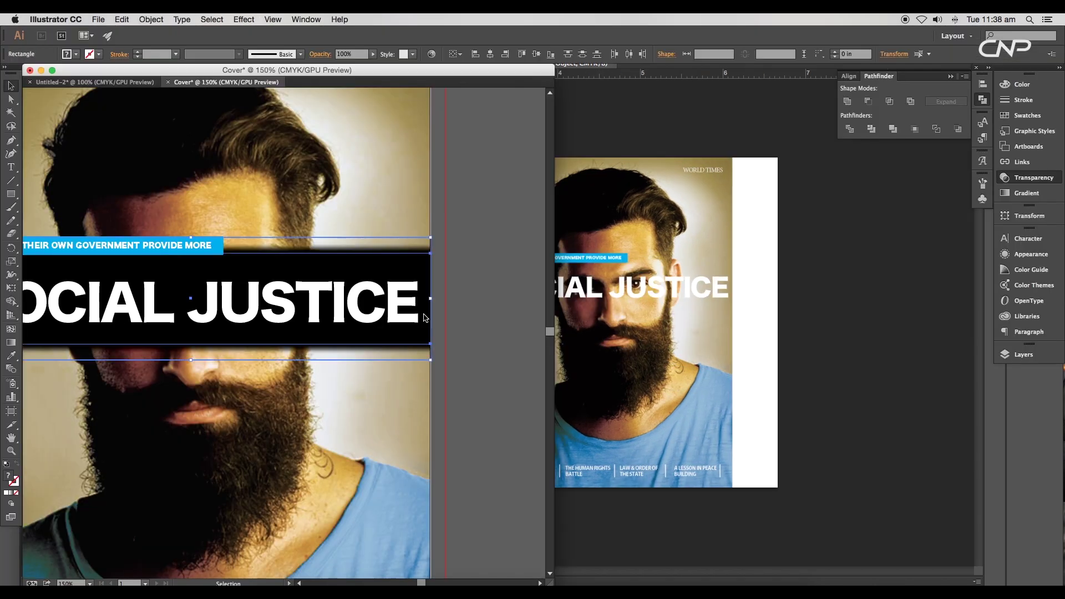
# Step: Place the clipped blurred band in the Photoshop document and fit it to the cover's width
pyautogui.moveTo(427, 345); pyautogui.dragTo(621, 355)
pyautogui.moveTo(227, 241); pyautogui.dragTo(520, 319)
pyautogui.scroll(4, 583, 367)
pyautogui.moveTo(585, 366); pyautogui.dragTo(544, 350)
pyautogui.moveTo(252, 445); pyautogui.dragTo(248, 448)
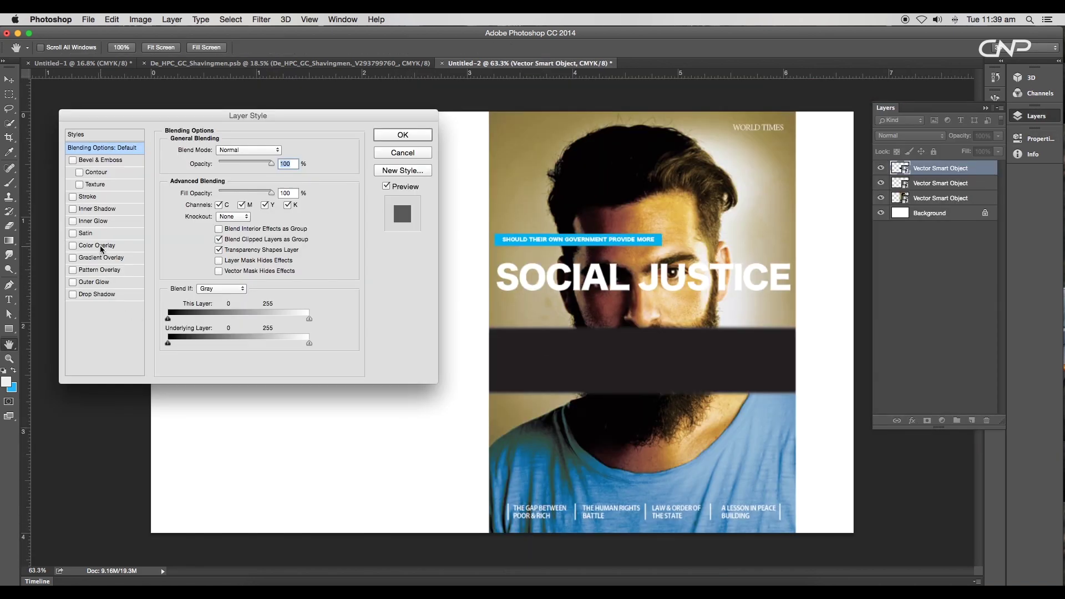
# Step: Apply a black Color Overlay to the band layer, with Normal blend mode and 100% opacity
pyautogui.click(98, 245)
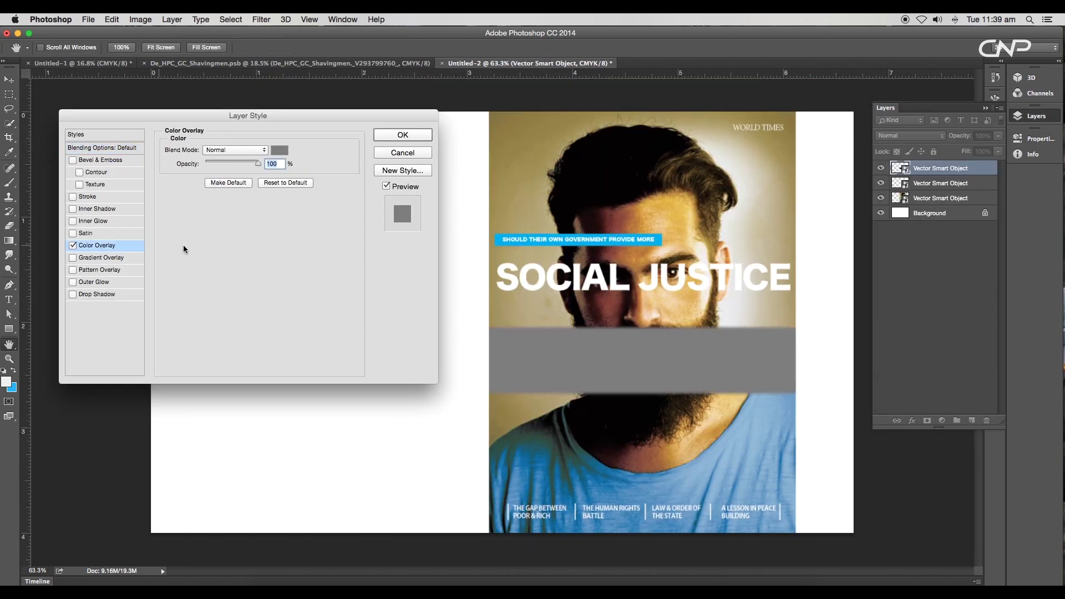
pyautogui.click(279, 151)
pyautogui.moveTo(727, 480); pyautogui.dragTo(693, 502)
pyautogui.click(940, 346)
pyautogui.click(402, 135)
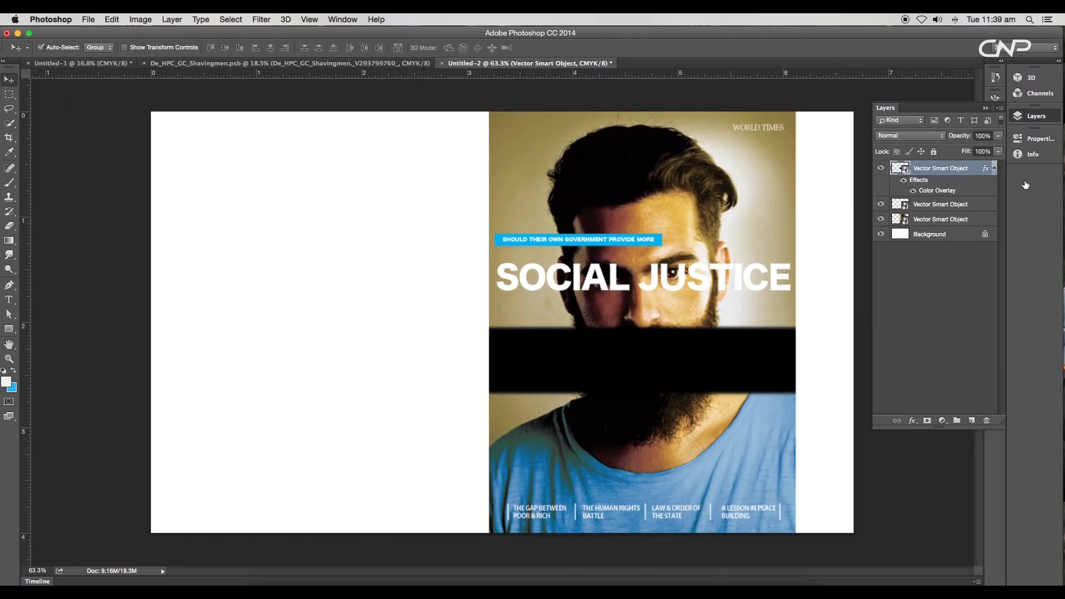
# Step: Move the band layer beneath the headline layer and shift the band up behind the SOCIAL JUSTICE text
pyautogui.moveTo(970, 173); pyautogui.dragTo(927, 213)
pyautogui.moveTo(688, 374); pyautogui.dragTo(687, 288)
pyautogui.scroll(5, 686, 288)
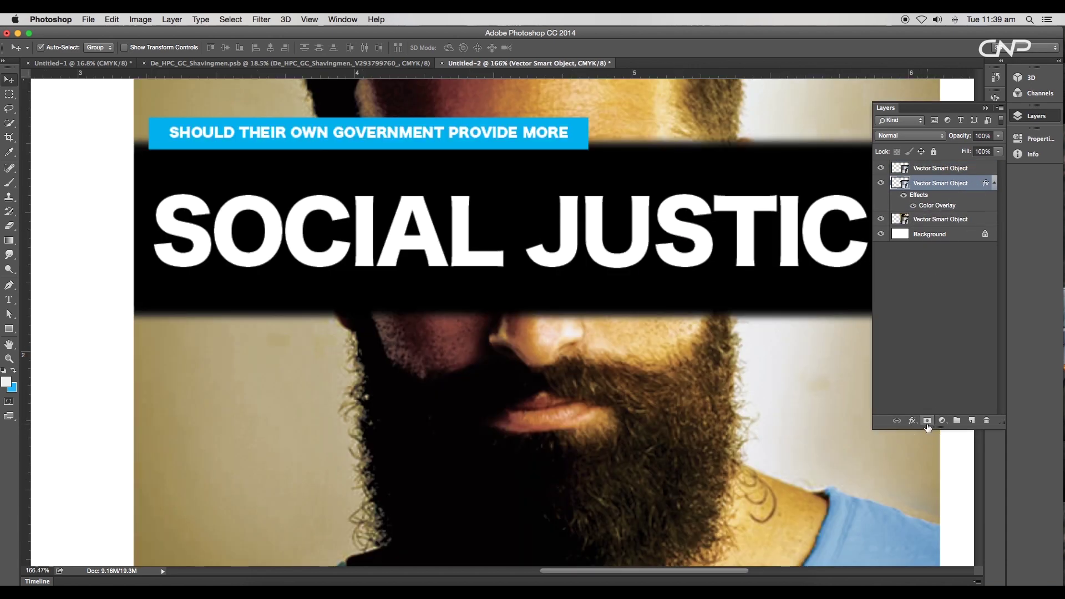
# Step: Add a layer mask to the black band and retouch its lower edge around the nose and cheek
pyautogui.press('b')
pyautogui.scroll(3, 538, 333)
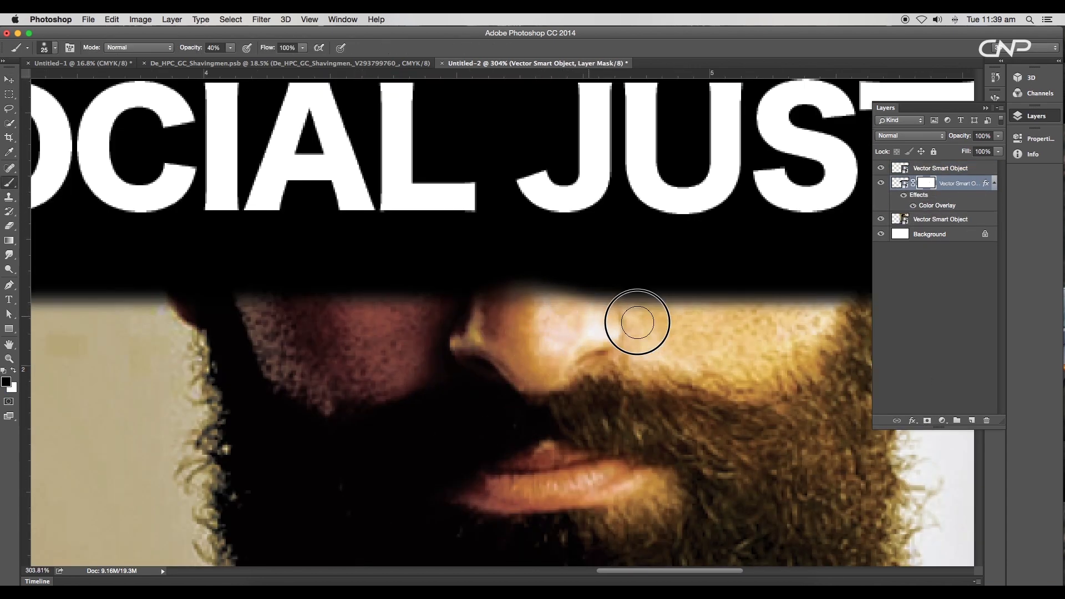
pyautogui.scroll(-2, 637, 322)
pyautogui.scroll(1, 456, 290)
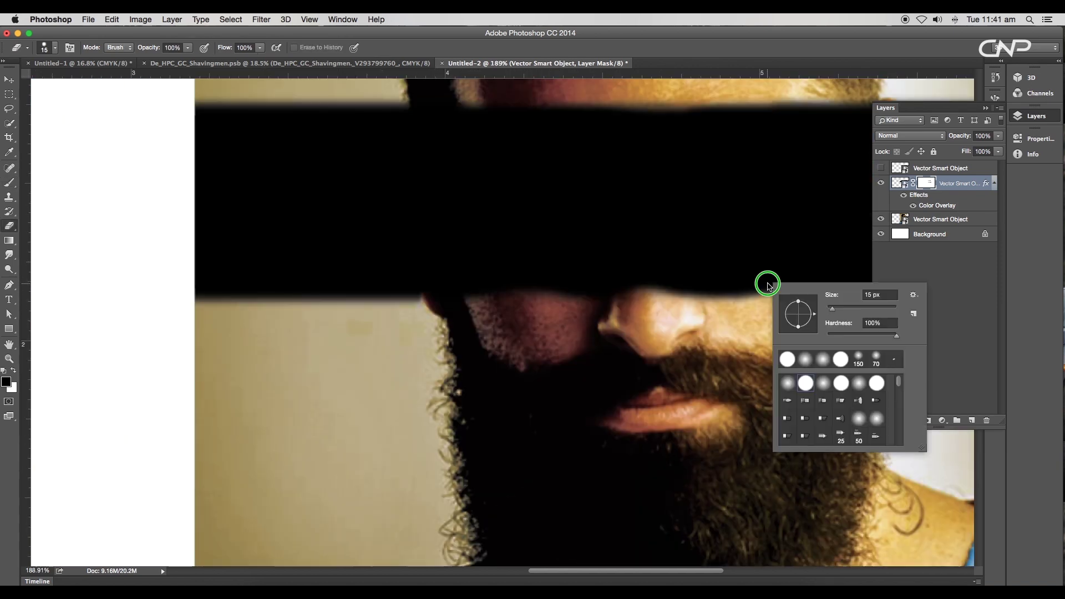
pyautogui.press('Return')
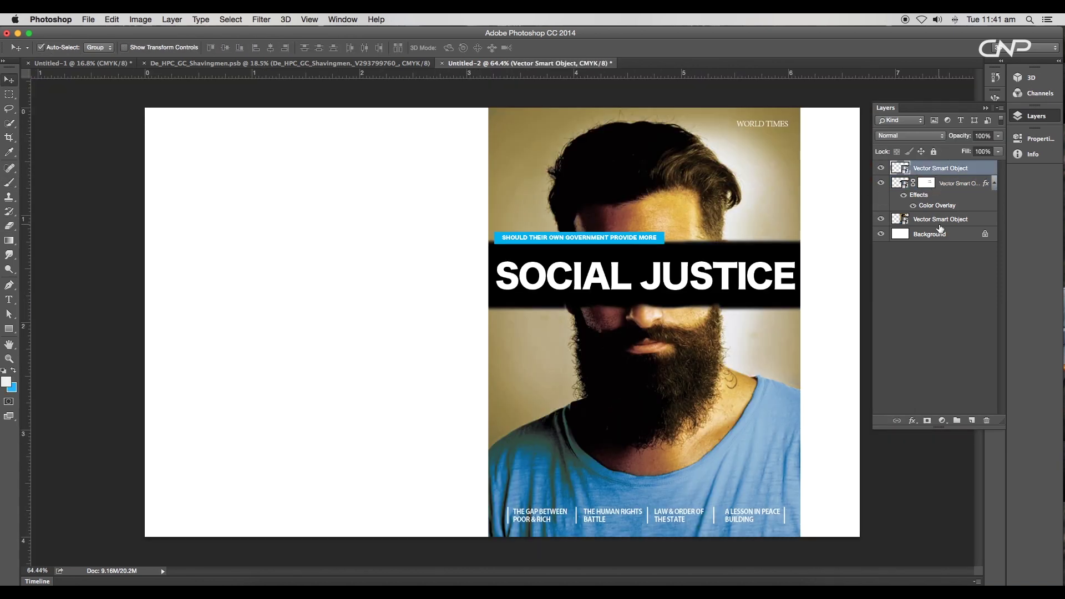
# Step: Convert the cover layers into one smart object, scale it to about 68%, and reposition it on the canvas
pyautogui.rightClick(941, 221)
pyautogui.click(836, 227)
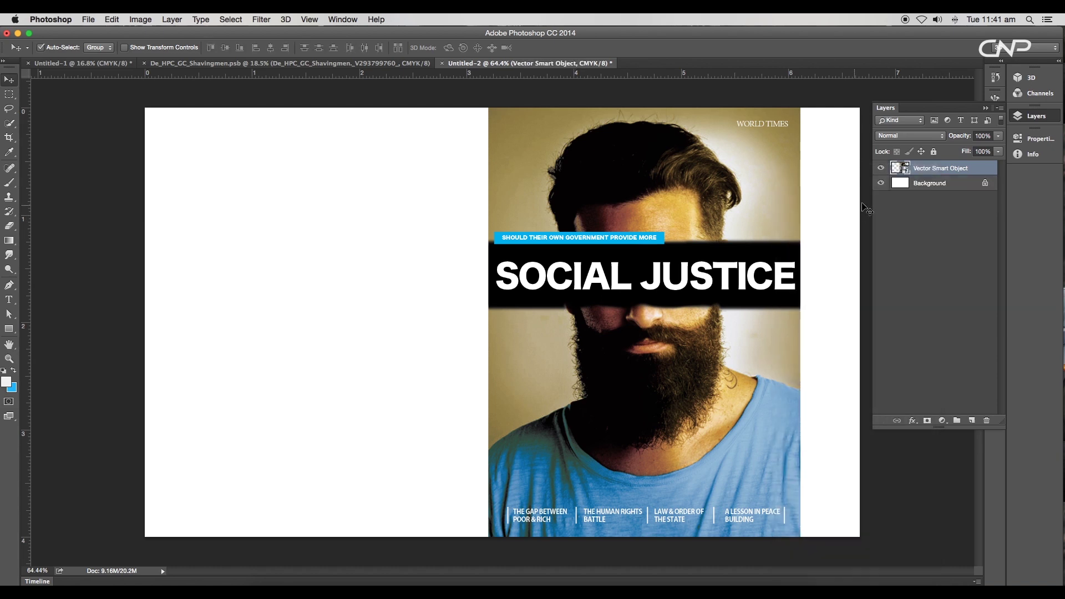
pyautogui.press('super+t')
pyautogui.moveTo(721, 278); pyautogui.dragTo(620, 275)
pyautogui.moveTo(699, 106); pyautogui.dragTo(649, 175)
pyautogui.moveTo(617, 330); pyautogui.dragTo(658, 324)
pyautogui.scroll(-1, 654, 322)
# Step: Distort the cover by its corners so the magazine tilts counterclockwise in perspective, as if lying on a surface
pyautogui.rightClick(652, 321)
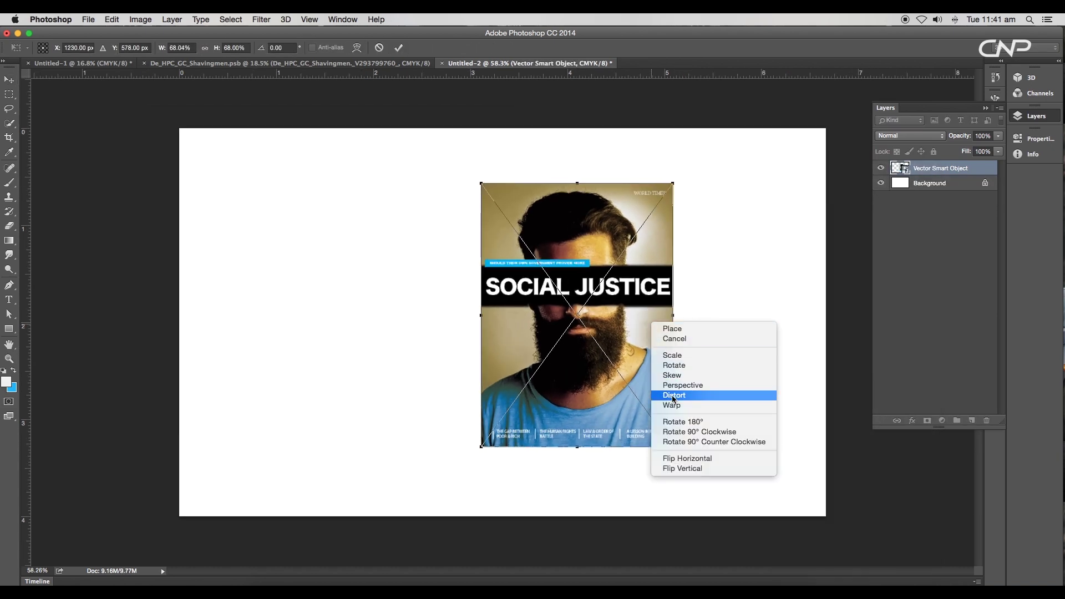
pyautogui.click(673, 396)
pyautogui.moveTo(481, 183); pyautogui.dragTo(447, 223)
pyautogui.moveTo(673, 183); pyautogui.dragTo(593, 191)
pyautogui.moveTo(672, 446); pyautogui.dragTo(683, 401)
pyautogui.scroll(2, 615, 161)
pyautogui.moveTo(615, 159); pyautogui.dragTo(637, 166)
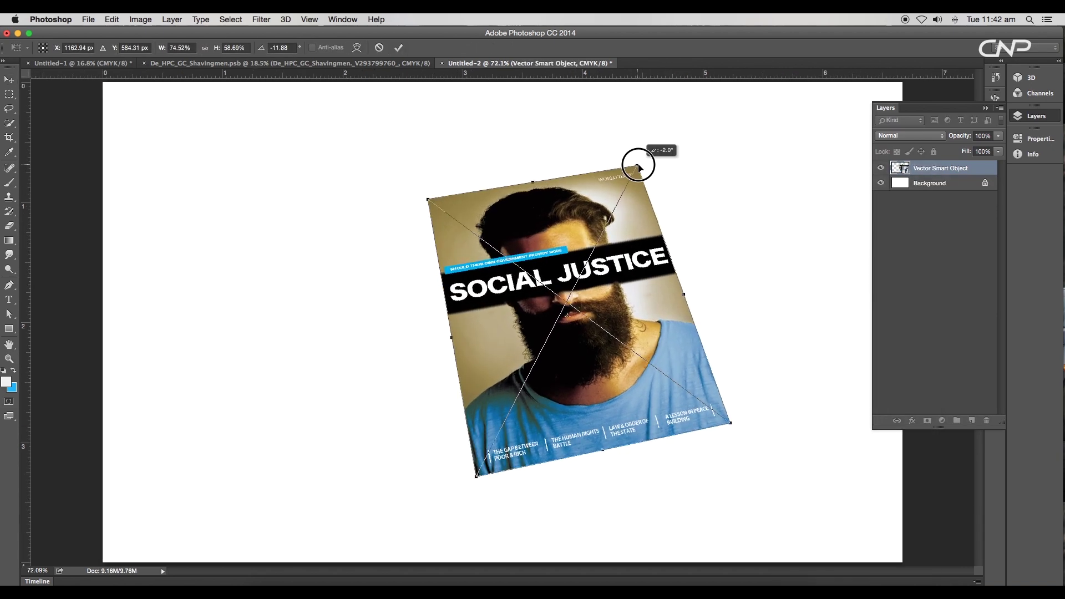
pyautogui.scroll(3, 476, 480)
pyautogui.moveTo(474, 447); pyautogui.dragTo(469, 454)
pyautogui.scroll(-7, 516, 442)
pyautogui.press('super+plus')
# Step: Warp the cover's top edge into a gentle paper-like wave
pyautogui.rightClick(606, 305)
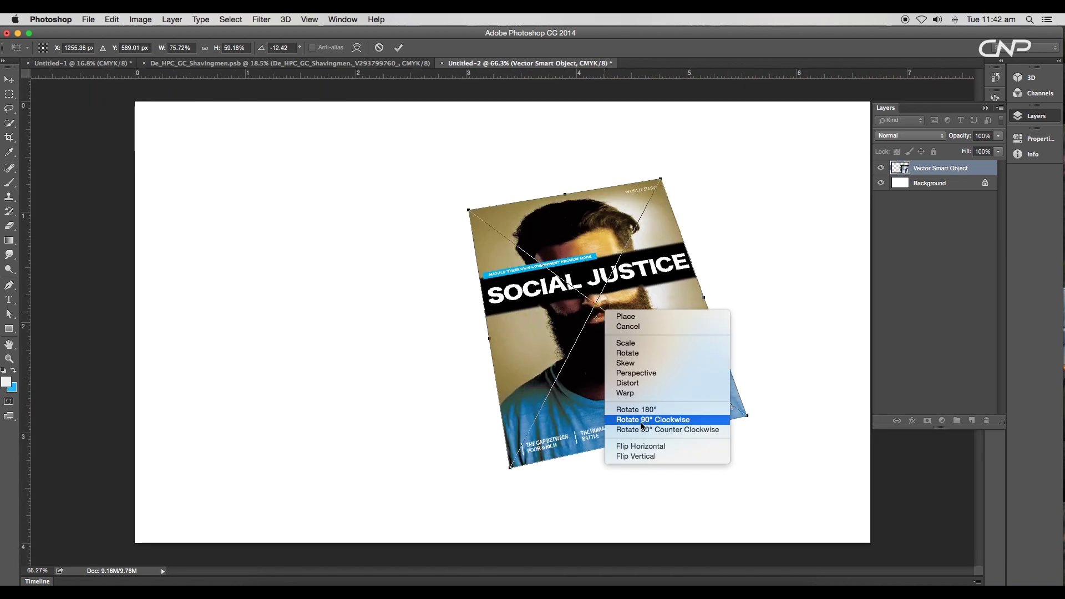
pyautogui.click(636, 395)
pyautogui.scroll(5, 533, 197)
pyautogui.moveTo(536, 200); pyautogui.dragTo(539, 191)
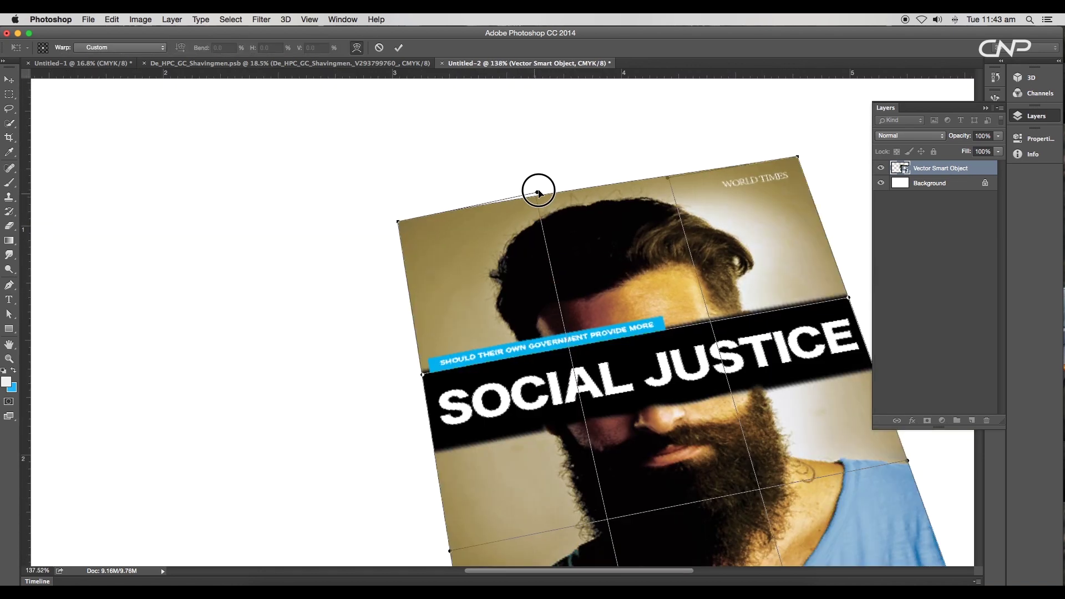
pyautogui.moveTo(670, 180); pyautogui.dragTo(671, 190)
# Step: Warp the cover's bottom and right edges to match the wave, and apply the transformation
pyautogui.scroll(-5, 670, 192)
pyautogui.moveTo(794, 343); pyautogui.dragTo(797, 341)
pyautogui.scroll(-4, 721, 388)
pyautogui.moveTo(556, 491); pyautogui.dragTo(554, 480)
pyautogui.moveTo(722, 454); pyautogui.dragTo(724, 462)
pyautogui.scroll(-4, 725, 463)
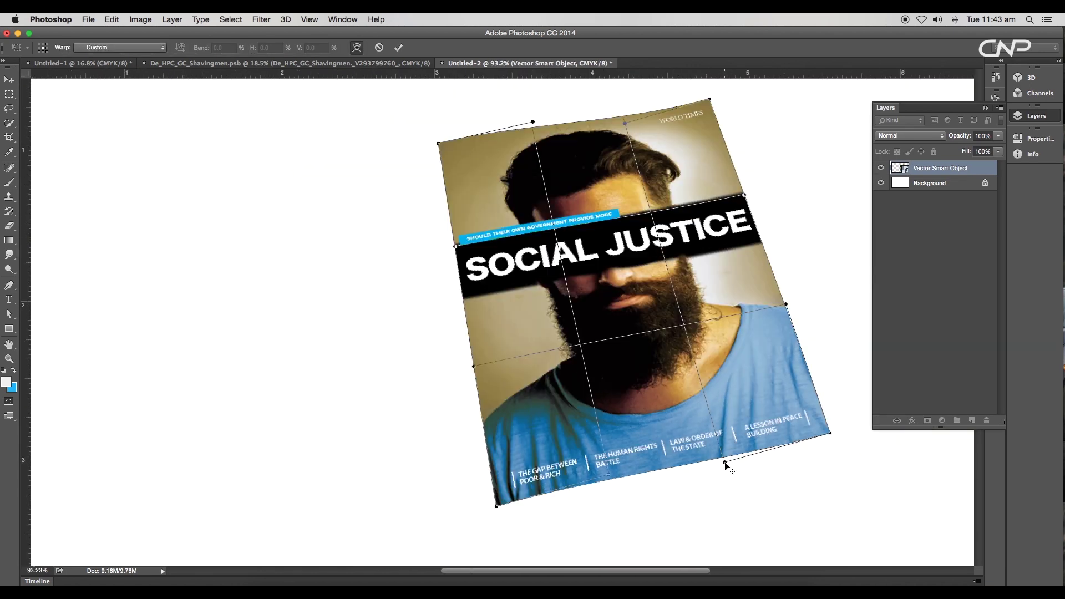
pyautogui.scroll(3, 726, 464)
pyautogui.moveTo(767, 228); pyautogui.dragTo(766, 226)
pyautogui.press('Return')
pyautogui.press('super+0')
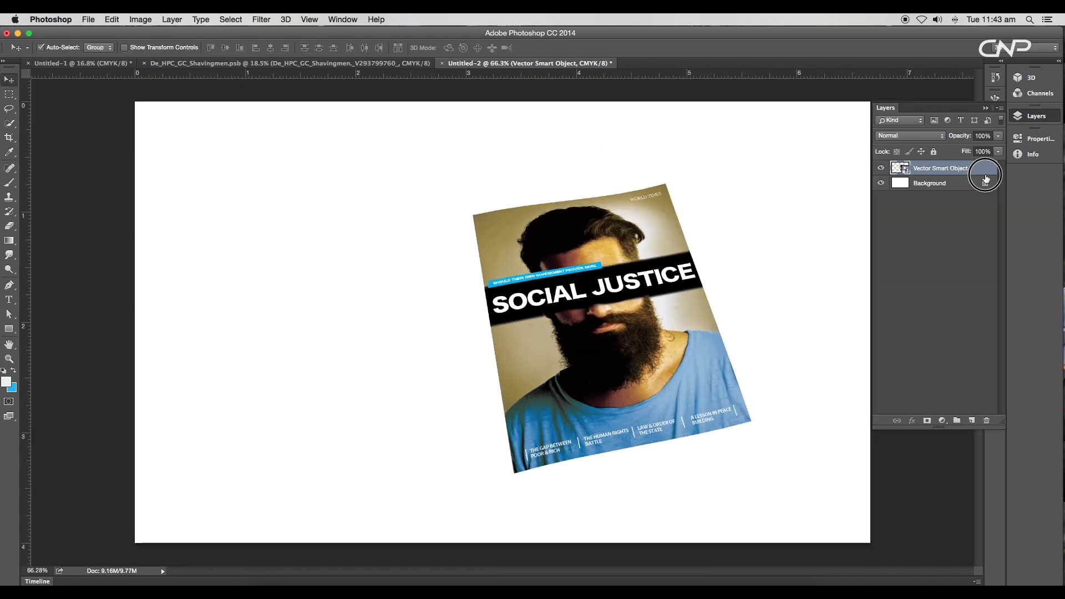
# Step: Duplicate the warped cover layer and rasterize the original beneath the copy
pyautogui.moveTo(985, 169); pyautogui.dragTo(971, 421)
pyautogui.rightClick(963, 187)
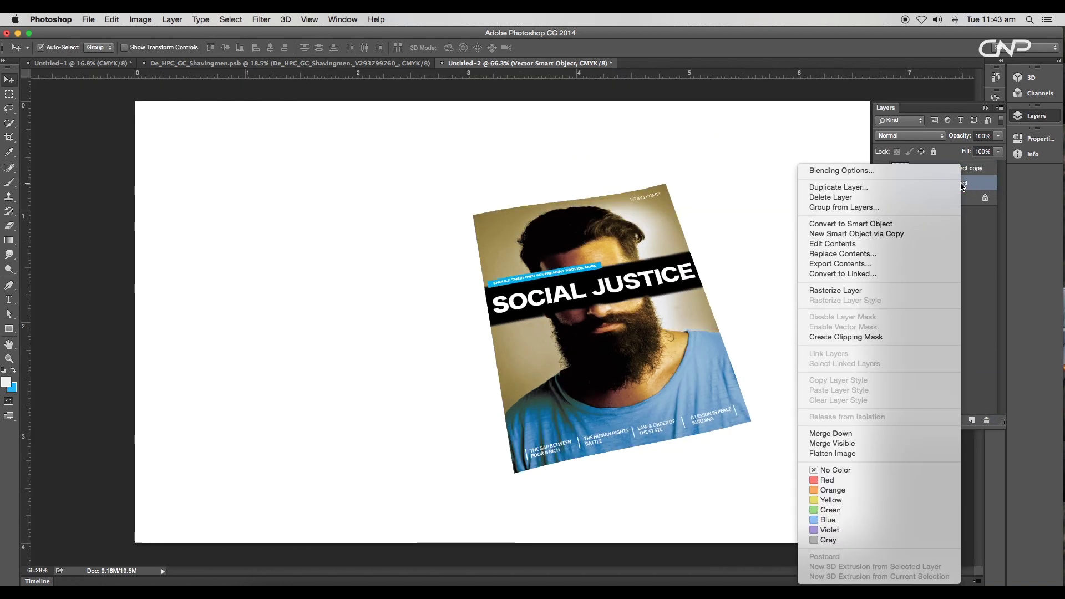
pyautogui.click(855, 291)
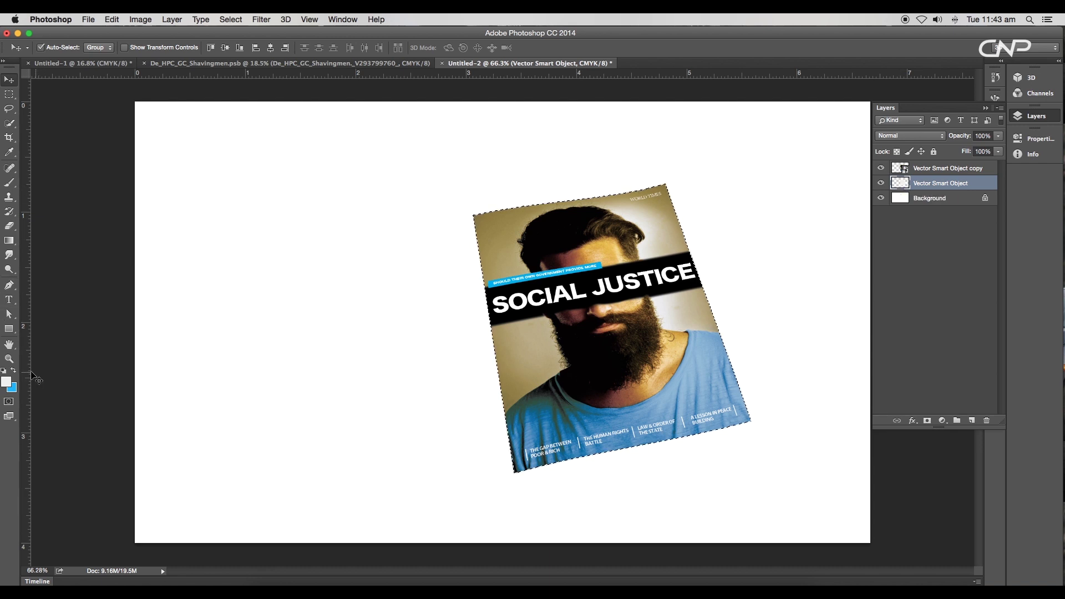
# Step: Fill the rasterized cover shape with near-black 070707 and nudge it two steps left and two steps down
pyautogui.click(12, 380)
pyautogui.click(710, 490)
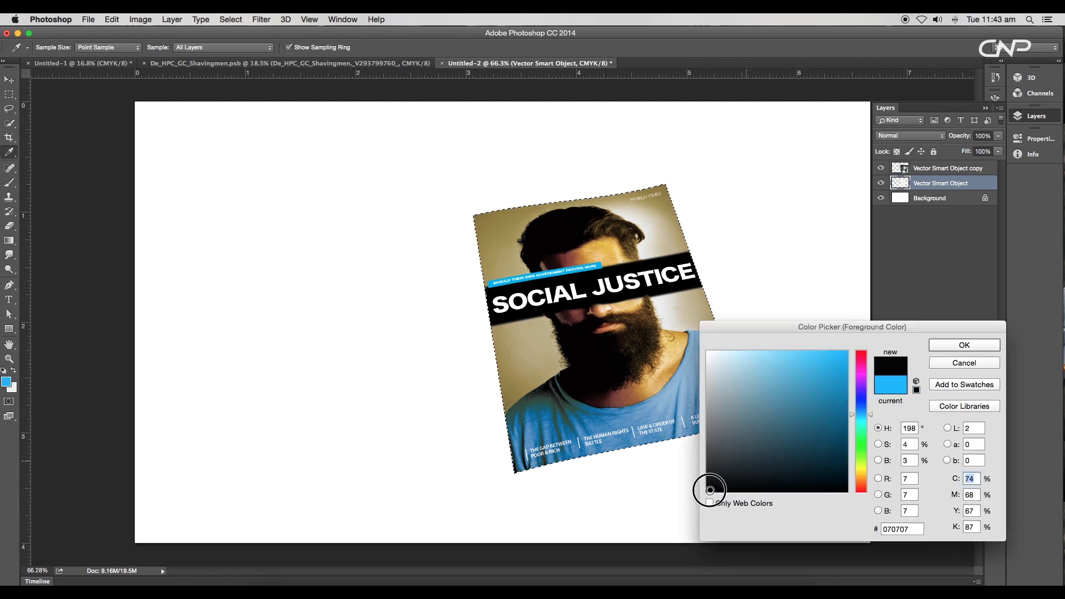
pyautogui.click(947, 348)
pyautogui.press('super+d')
pyautogui.press('Left')
pyautogui.press('Left')
pyautogui.press('Down')
pyautogui.press('Down')
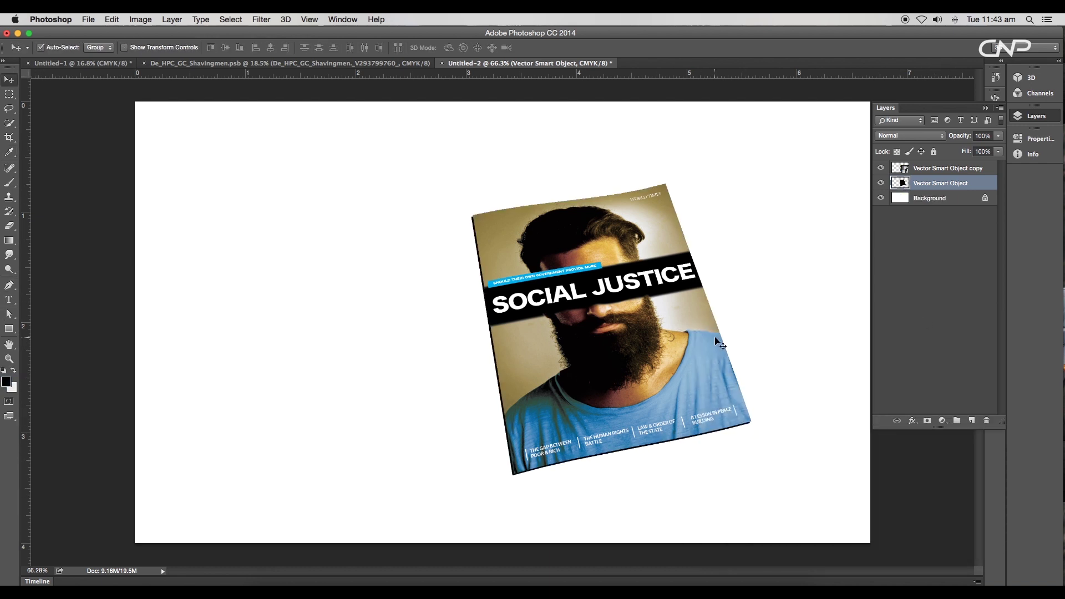
# Step: Distort the black layer's upper-left and lower-right corners so it lines up with the cover as page thickness
pyautogui.rightClick(472, 332)
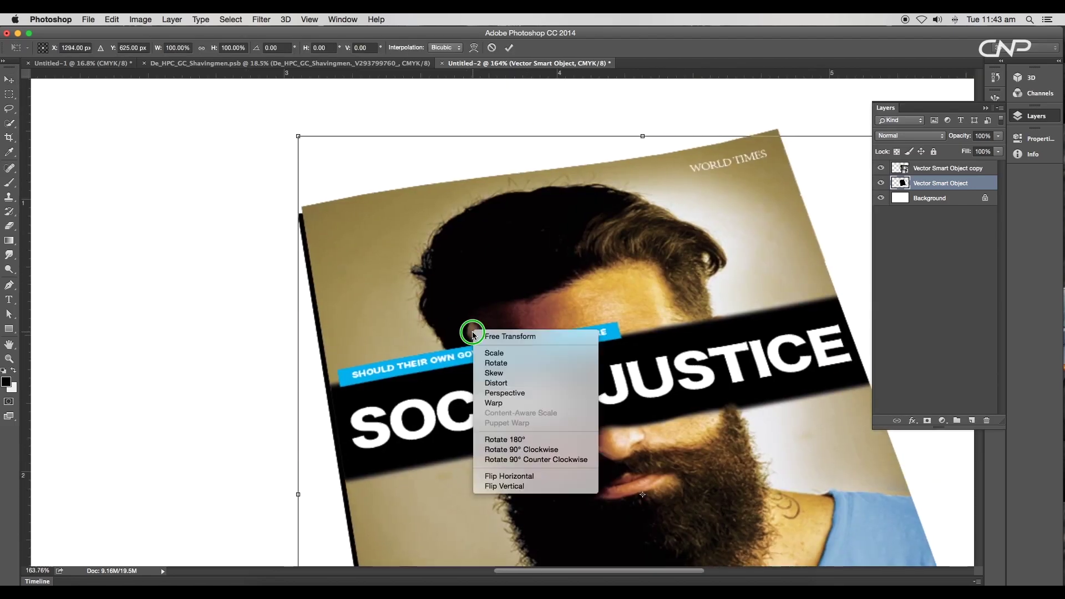
pyautogui.click(495, 383)
pyautogui.moveTo(300, 137); pyautogui.dragTo(303, 135)
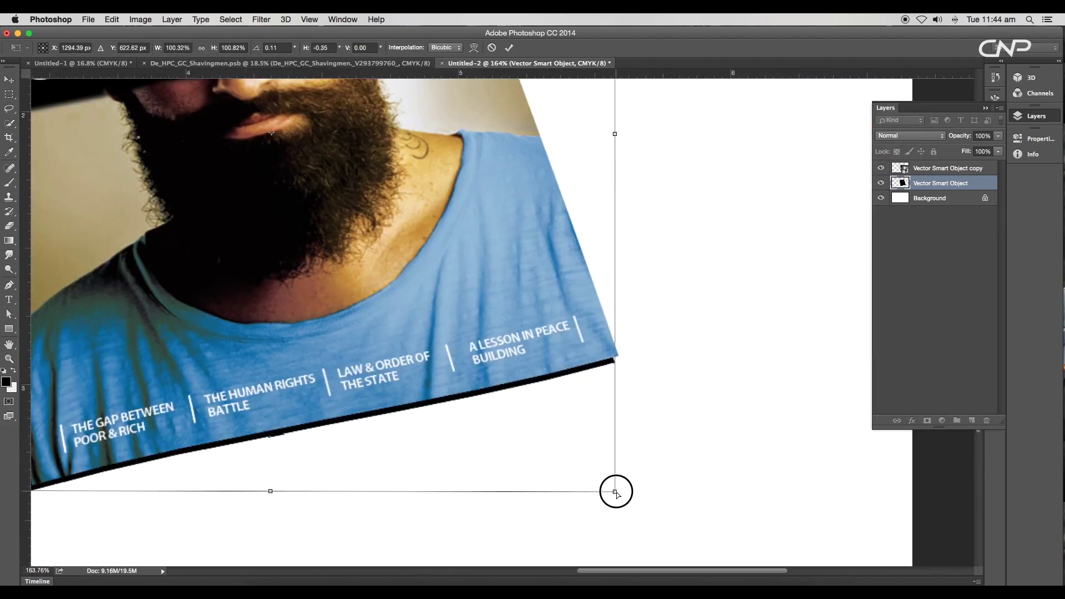
pyautogui.moveTo(613, 490); pyautogui.dragTo(618, 492)
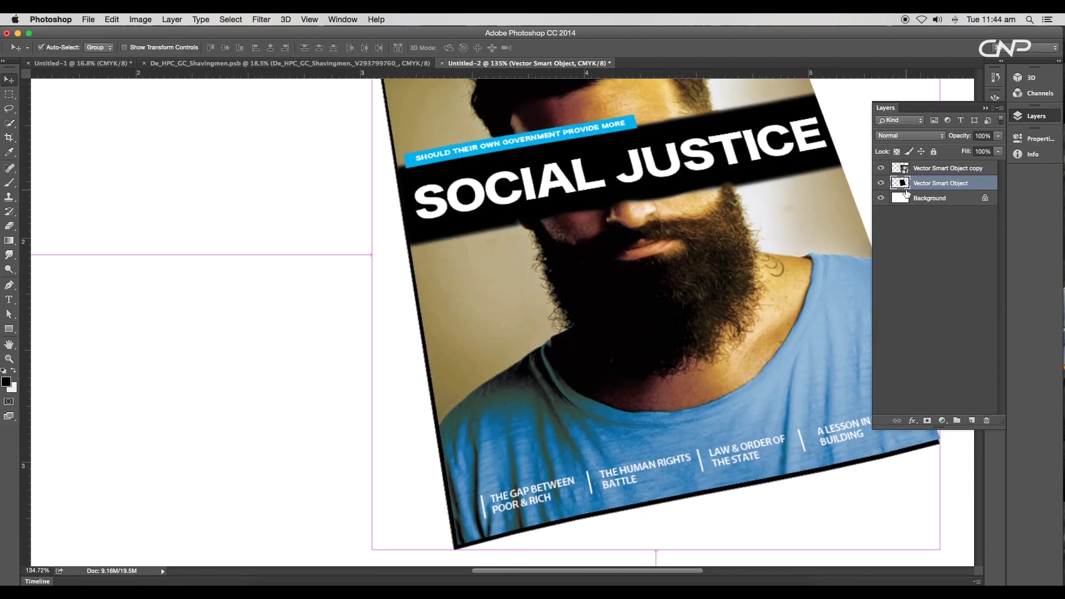
# Step: Recolor the black thickness layer with dark olive 4a4117 on the spine and a very pale blue on the bottom page edge
pyautogui.keyDown('super'); pyautogui.click(905, 189); pyautogui.keyUp('super')
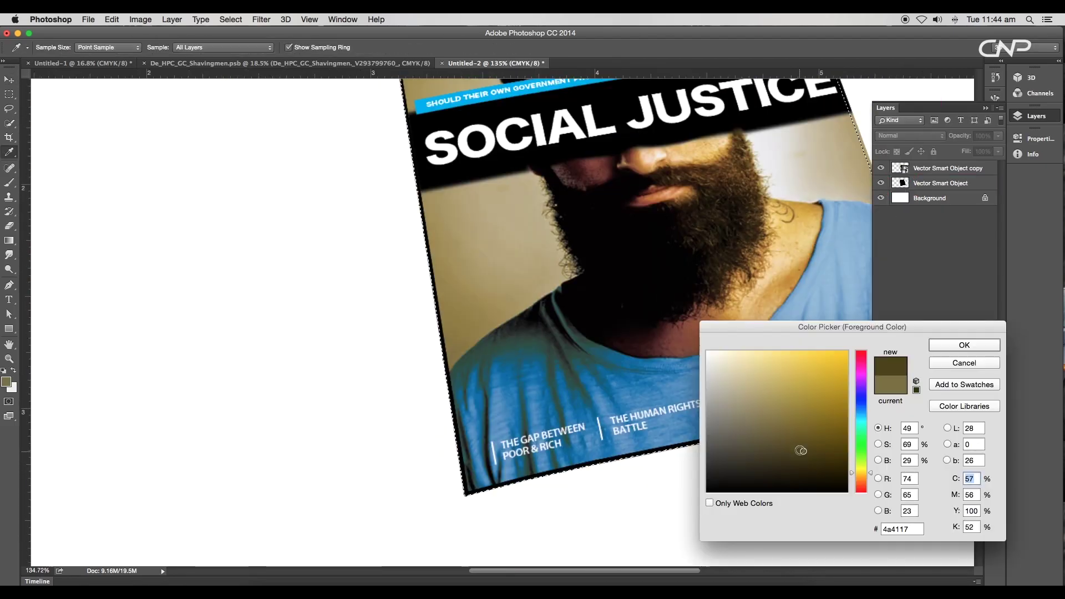
pyautogui.click(945, 343)
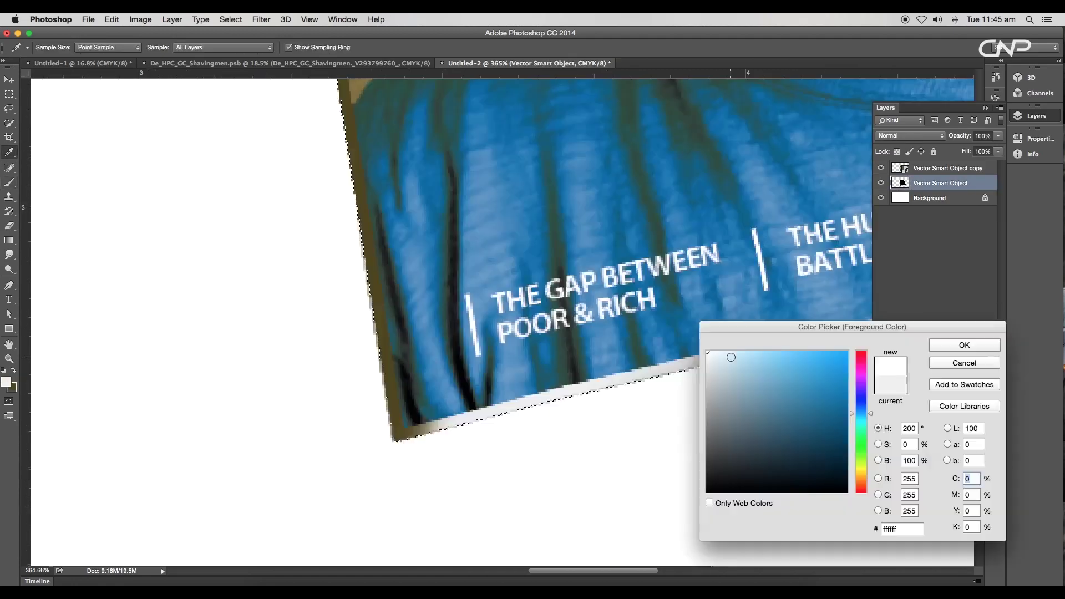
pyautogui.click(727, 348)
pyautogui.click(934, 345)
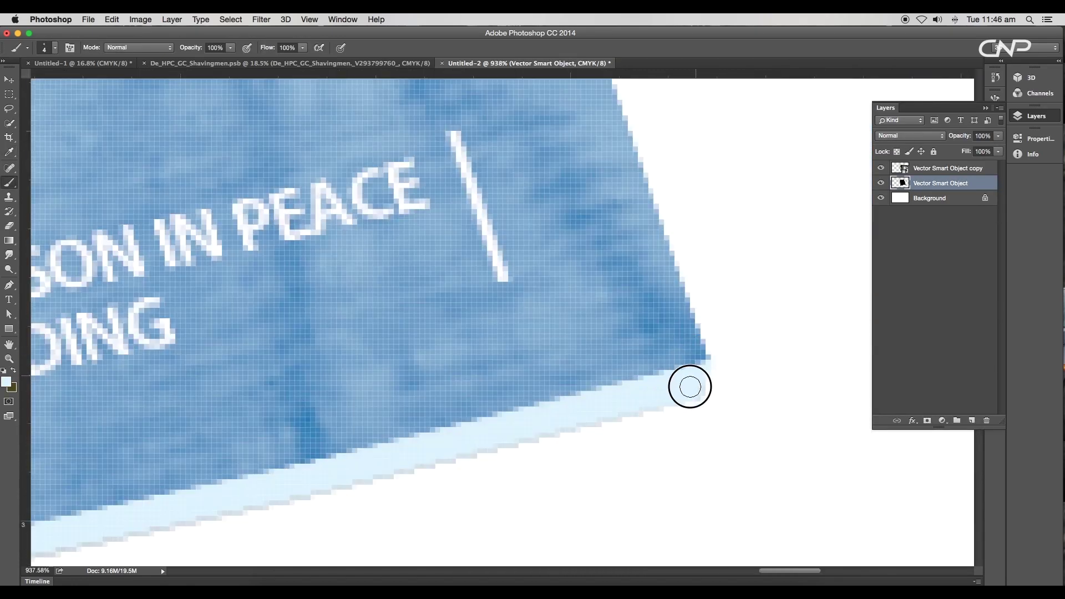
# Step: Erase the protruding right corner of the pale page edge below the cover
pyautogui.press('e')
pyautogui.rightClick(753, 378)
pyautogui.click(794, 478)
pyautogui.click(764, 339)
pyautogui.click(757, 403)
pyautogui.press('b')
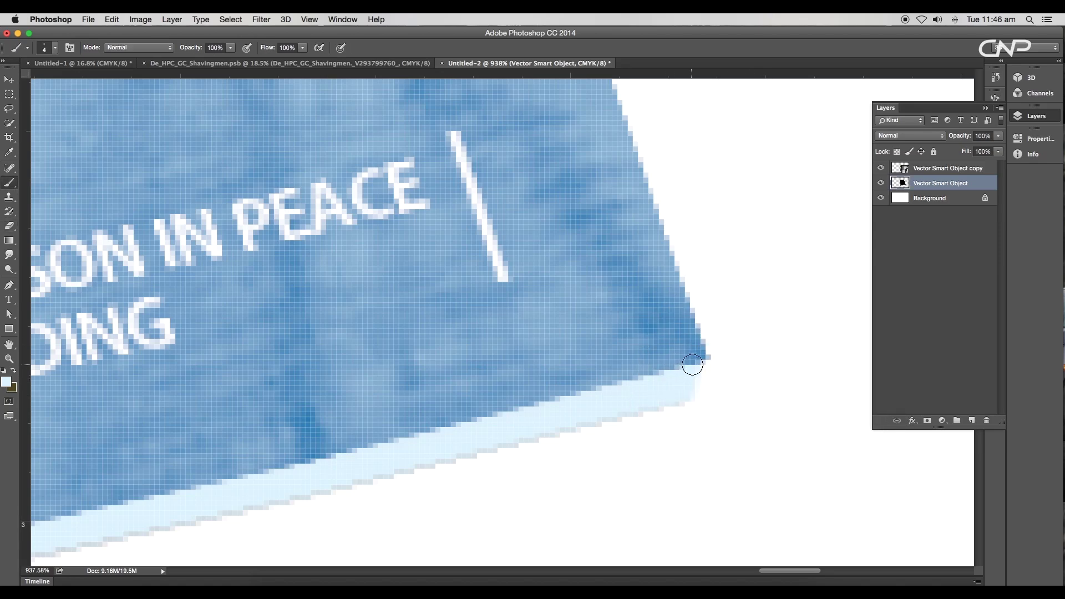
# Step: Duplicate the thickness layer and fill the lower copy's shape with black 000000 as a shadow
pyautogui.moveTo(943, 183); pyautogui.dragTo(974, 422)
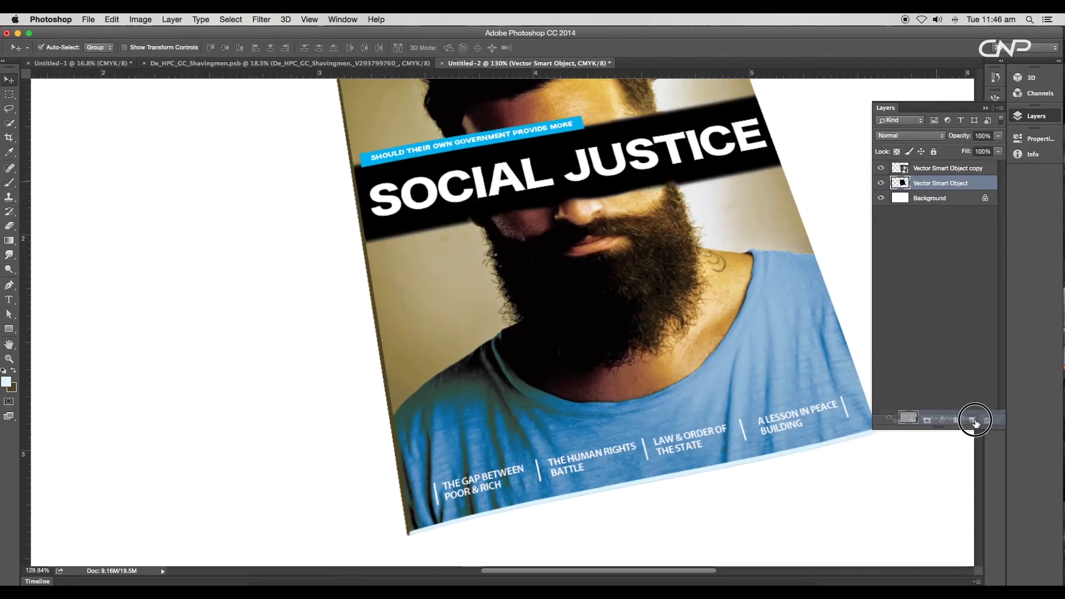
pyautogui.click(941, 199)
pyautogui.keyDown('super'); pyautogui.click(900, 199); pyautogui.keyUp('super')
pyautogui.click(6, 381)
pyautogui.moveTo(741, 490); pyautogui.dragTo(702, 501)
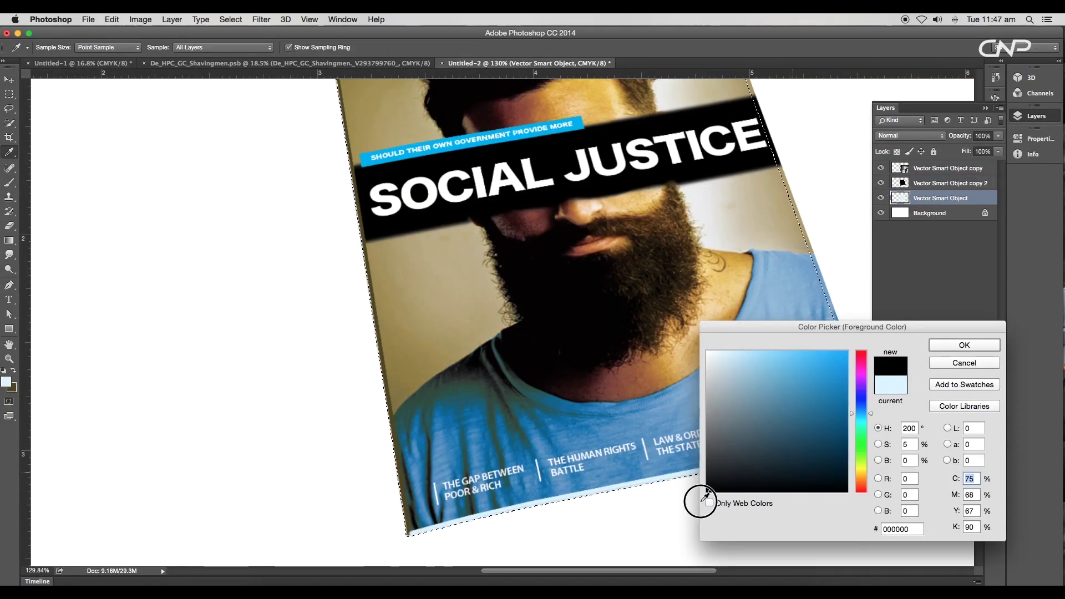
pyautogui.click(952, 345)
pyautogui.hotkey('alt', 'BackSpace')
# Step: Deselect the shape and nudge the black shadow layer three steps left and two steps down
pyautogui.press('super+d')
pyautogui.press('Left')
pyautogui.press('Left')
pyautogui.press('Left')
pyautogui.hscroll(3, 457, 298)
pyautogui.press('Down')
pyautogui.press('Down')
pyautogui.scroll(-8, 456, 295)
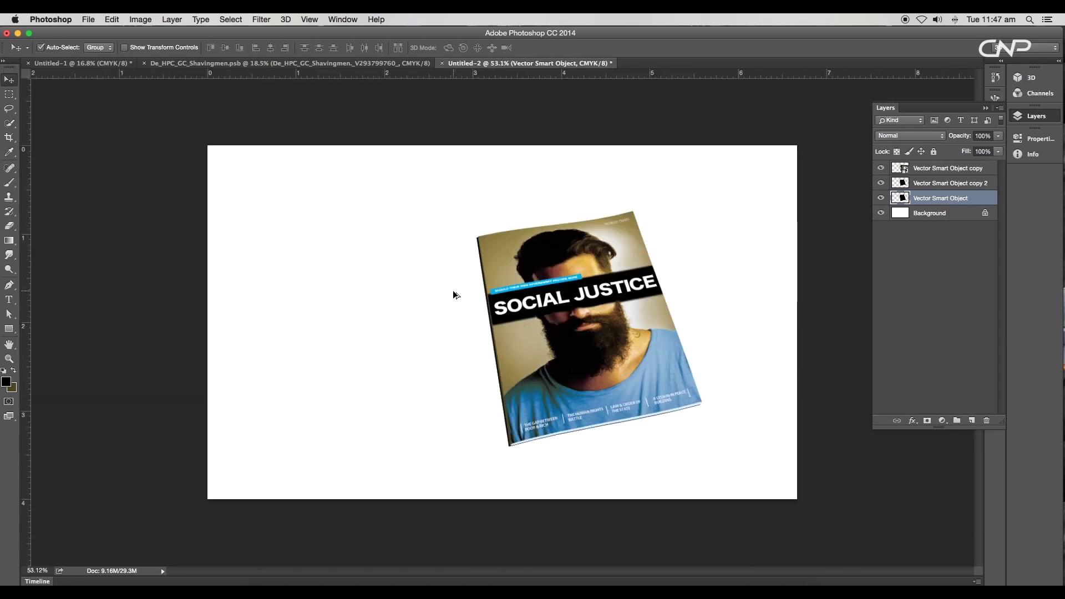
# Step: Apply a Gaussian Blur with a 2.3 pixel radius to the shadow layer and set its opacity to 35%
pyautogui.scroll(5, 716, 348)
pyautogui.click(262, 19)
pyautogui.moveTo(272, 138)
pyautogui.click(430, 181)
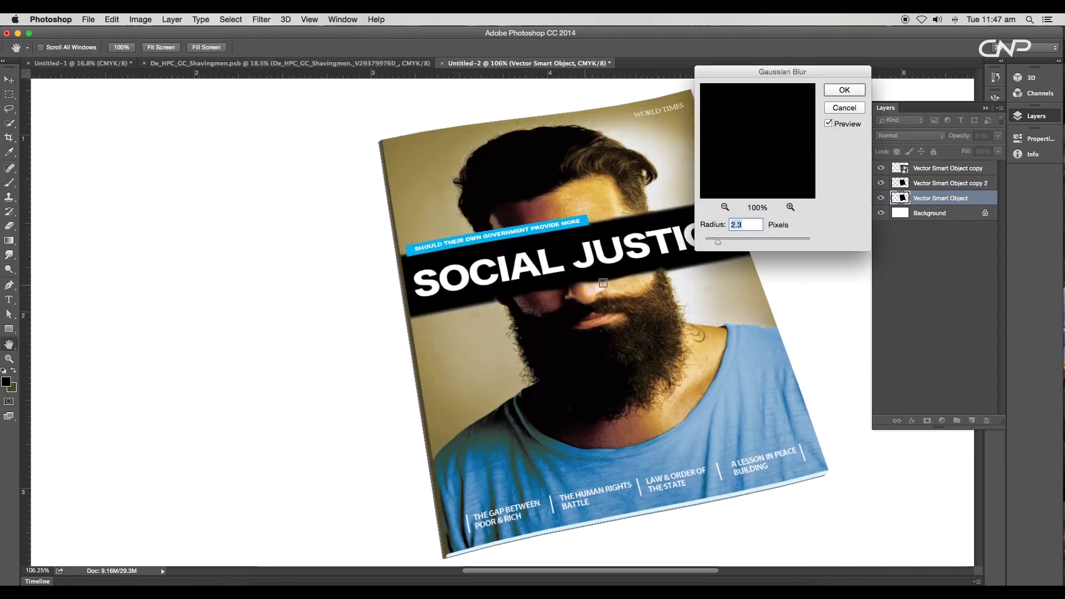
pyautogui.click(843, 90)
pyautogui.scroll(-3, 644, 343)
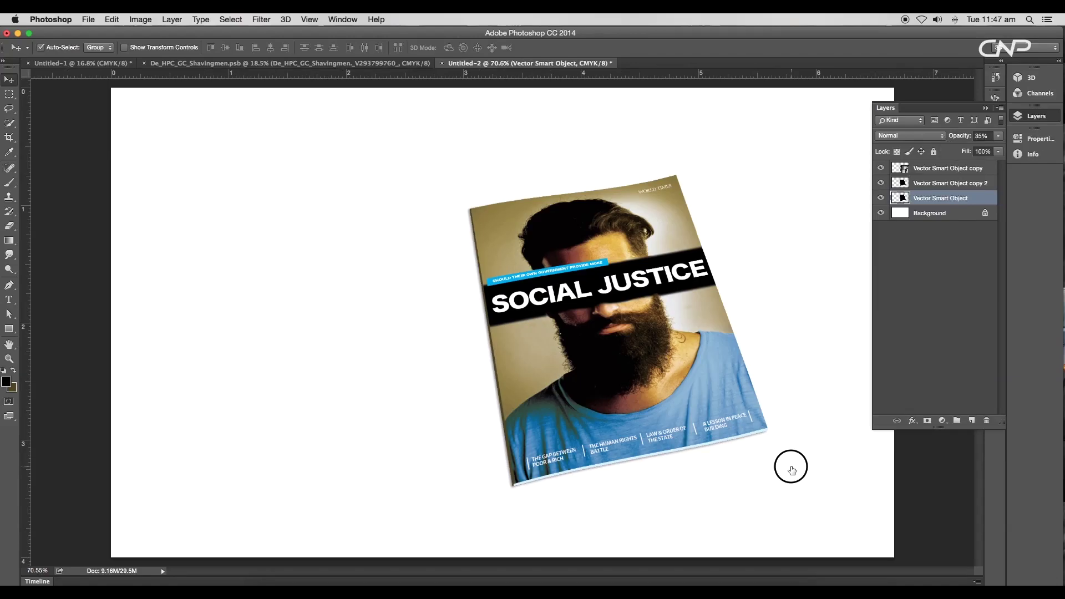
# Step: Brush a light olive highlight along the spine at 22% opacity, and enlarge the three magazine layers to about 116%
pyautogui.scroll(3, 792, 469)
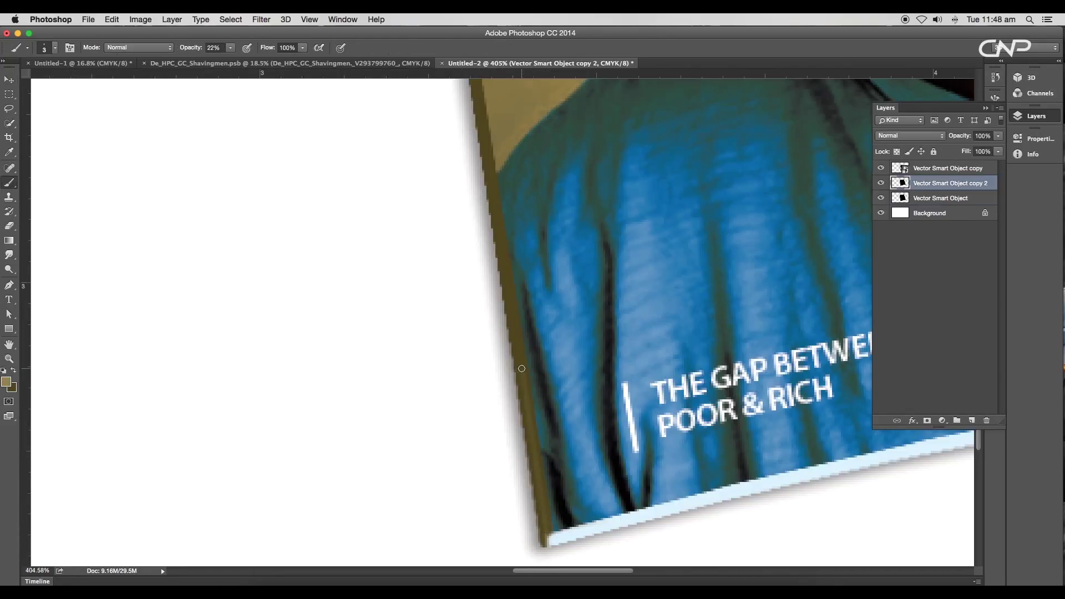
pyautogui.scroll(-3, 573, 421)
pyautogui.moveTo(578, 481); pyautogui.dragTo(574, 363)
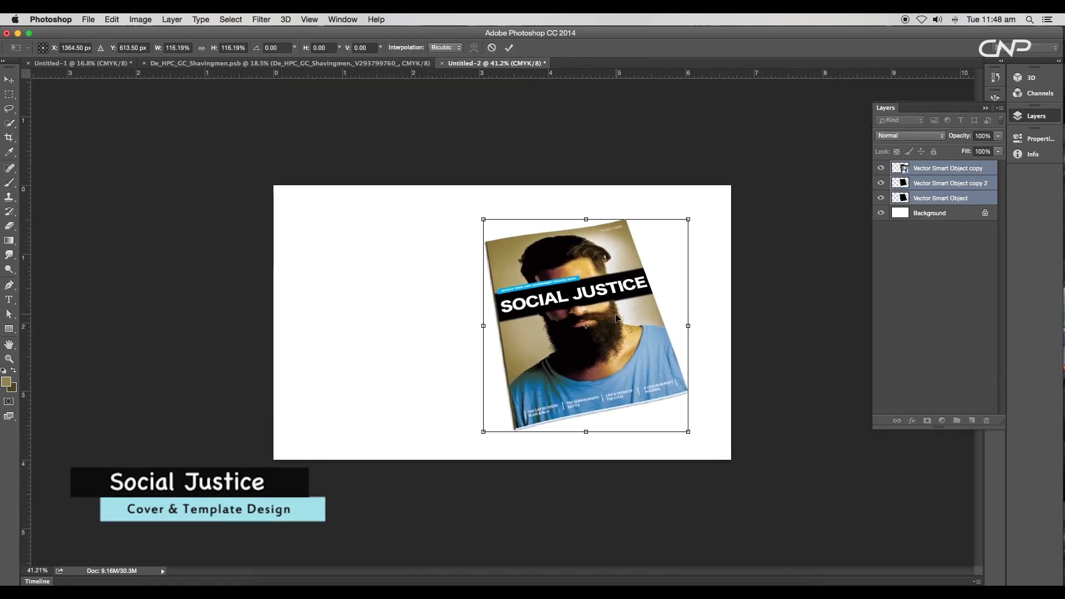
# Step: Add COVER & and TEMPLATE as black League Gothic text beside the magazine, with the ampersand enlarged to 99.98 pt
pyautogui.click(362, 314)
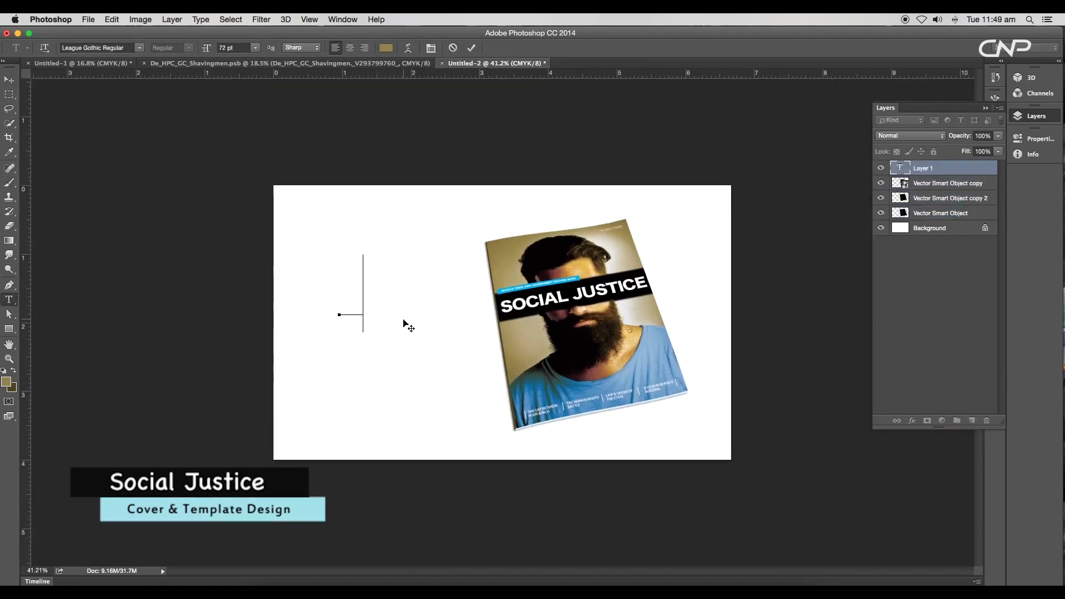
pyautogui.write('COVER & TEMPLATE')
pyautogui.click(229, 48)
# Step: Color the ampersand in COVER & bright blue 00b4ff
pyautogui.moveTo(458, 291); pyautogui.dragTo(414, 294)
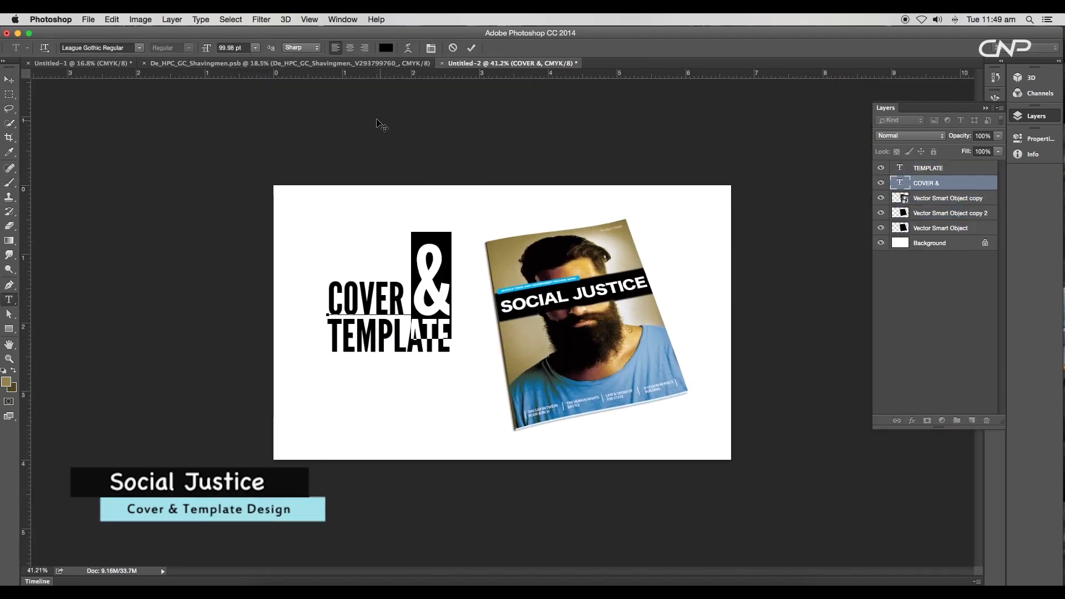
pyautogui.click(386, 48)
pyautogui.click(847, 352)
pyautogui.moveTo(861, 421); pyautogui.dragTo(860, 414)
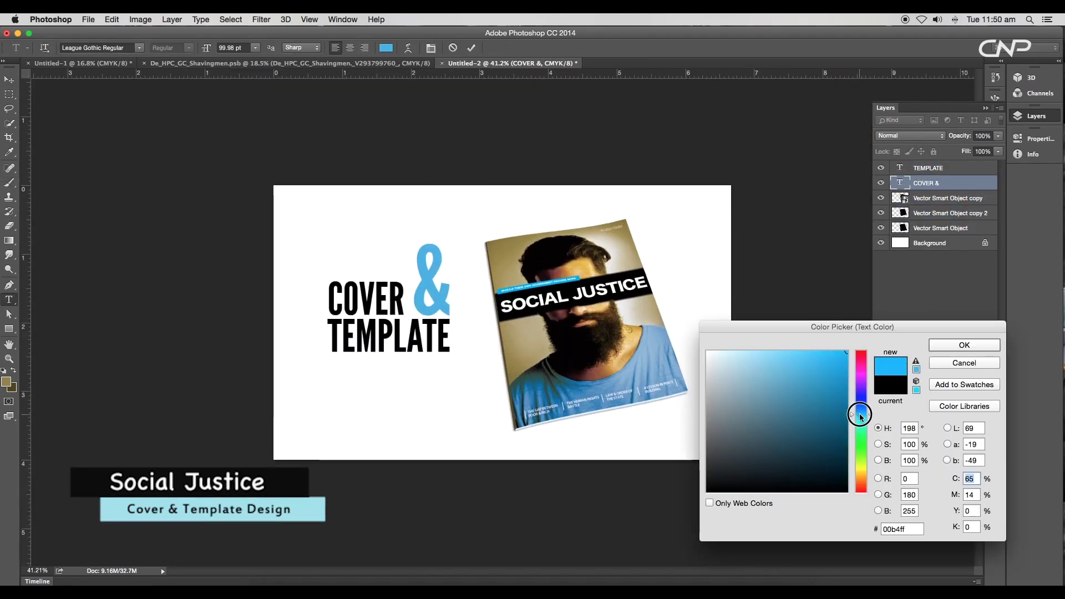
pyautogui.click(944, 346)
# Step: Select both title text layers and scale them together to about 96%
pyautogui.click(9, 79)
pyautogui.click(471, 316)
pyautogui.scroll(-10, 444, 304)
pyautogui.scroll(10, 444, 304)
pyautogui.moveTo(294, 239); pyautogui.dragTo(460, 314)
pyautogui.scroll(-5, 420, 314)
pyautogui.press('super+t')
pyautogui.moveTo(467, 284); pyautogui.dragTo(465, 287)
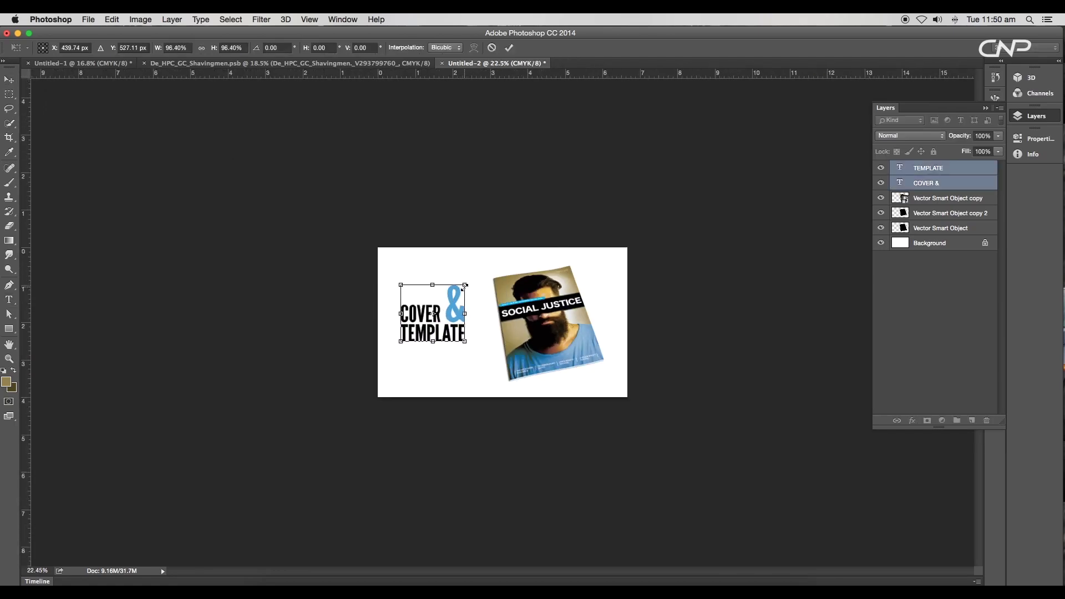
pyautogui.press('Return')
# Step: Shift the COVER & TEMPLATE title slightly left and check the finished layout with the magazine
pyautogui.scroll(10, 455, 294)
pyautogui.moveTo(402, 323); pyautogui.dragTo(398, 323)
pyautogui.click(454, 353)
pyautogui.scroll(3, 551, 378)
pyautogui.hscroll(1, 610, 333)
pyautogui.click(693, 255)
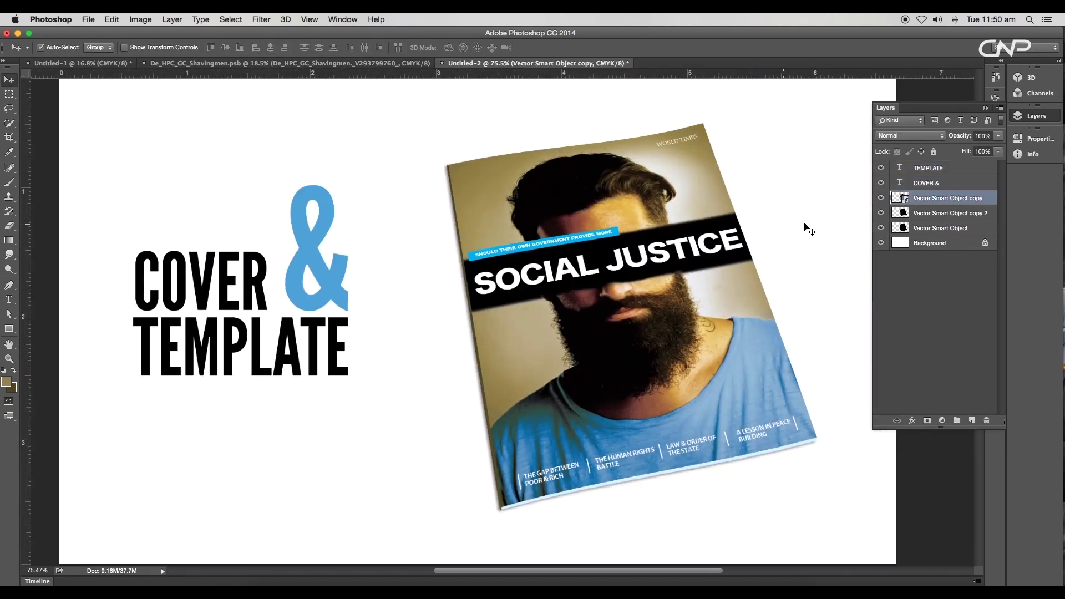